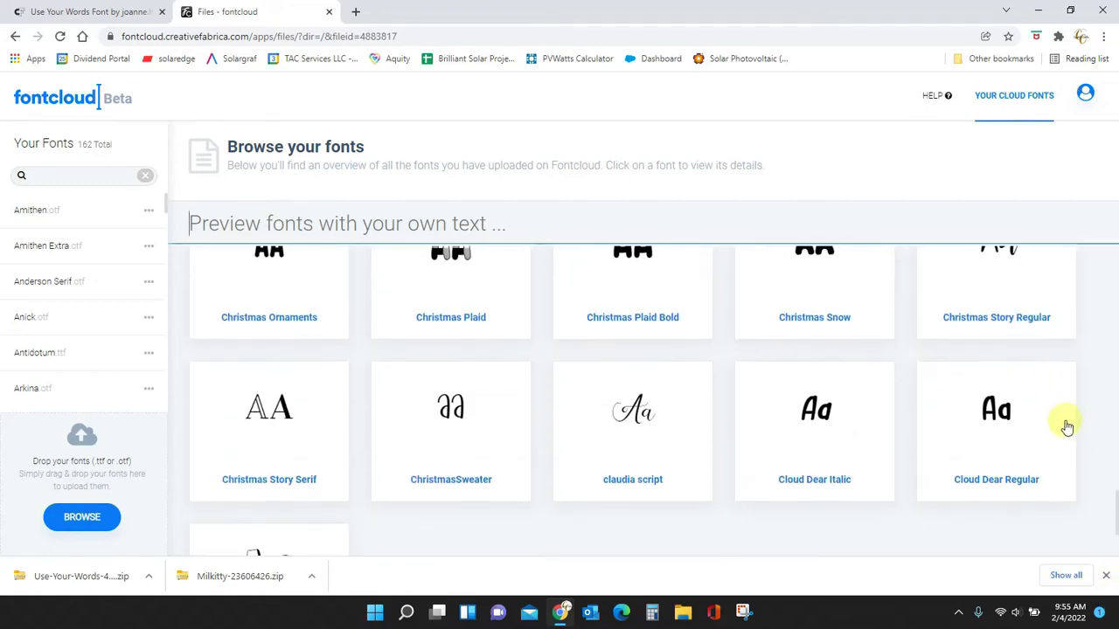
Scroll the uploaded fonts grid down until the UseYourWordsArrows card is visible
scroll(1093, 437, "down", 3)
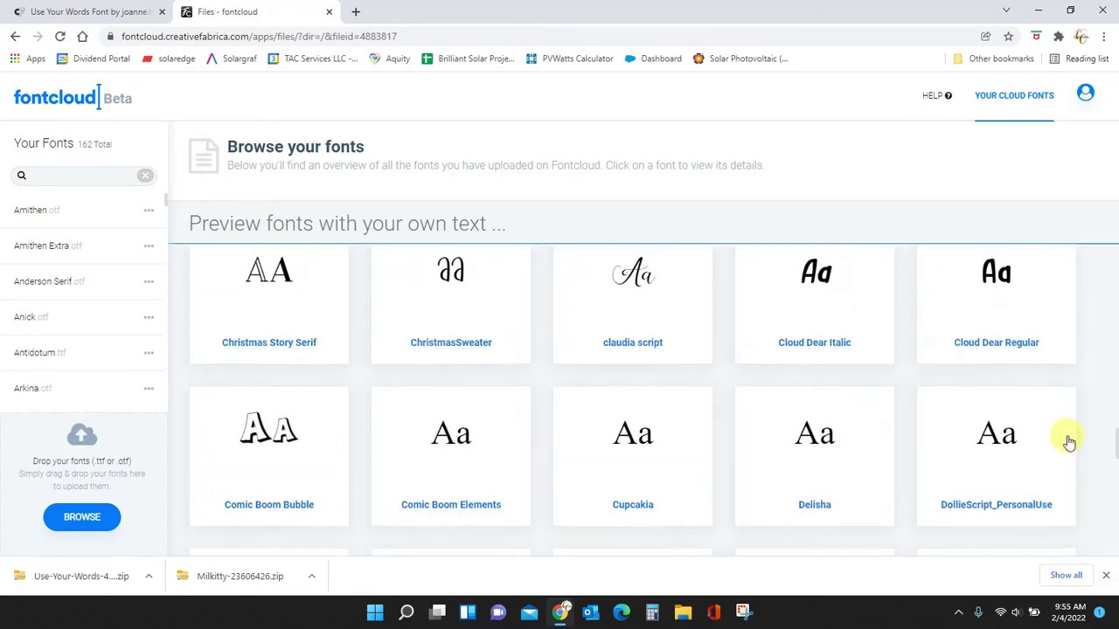
scroll(1110, 459, "down", 4)
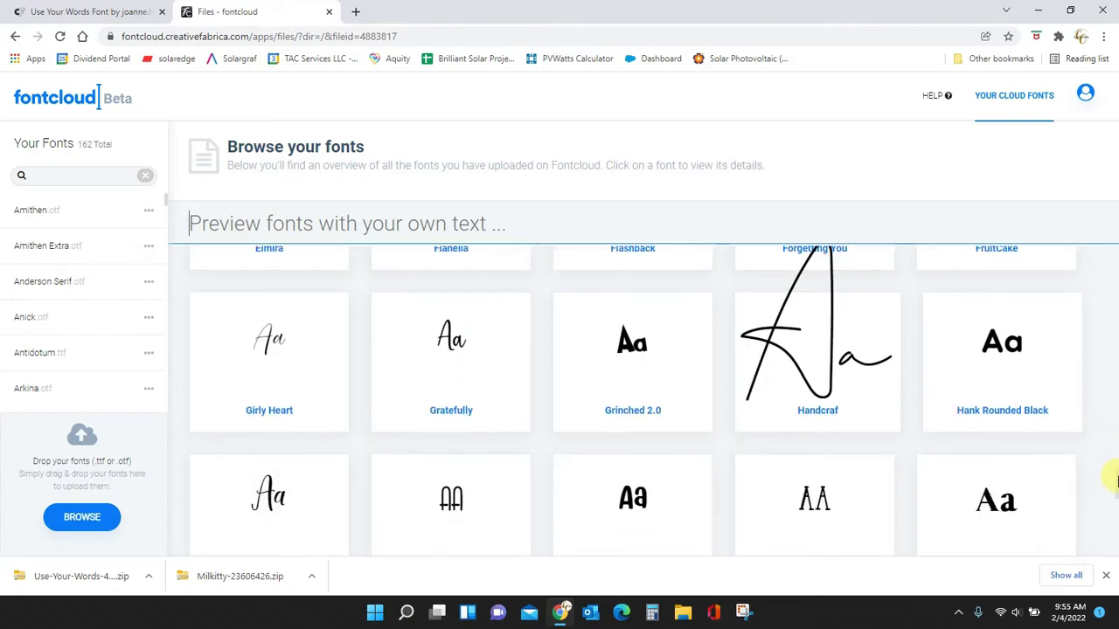
scroll(1115, 489, "down", 4)
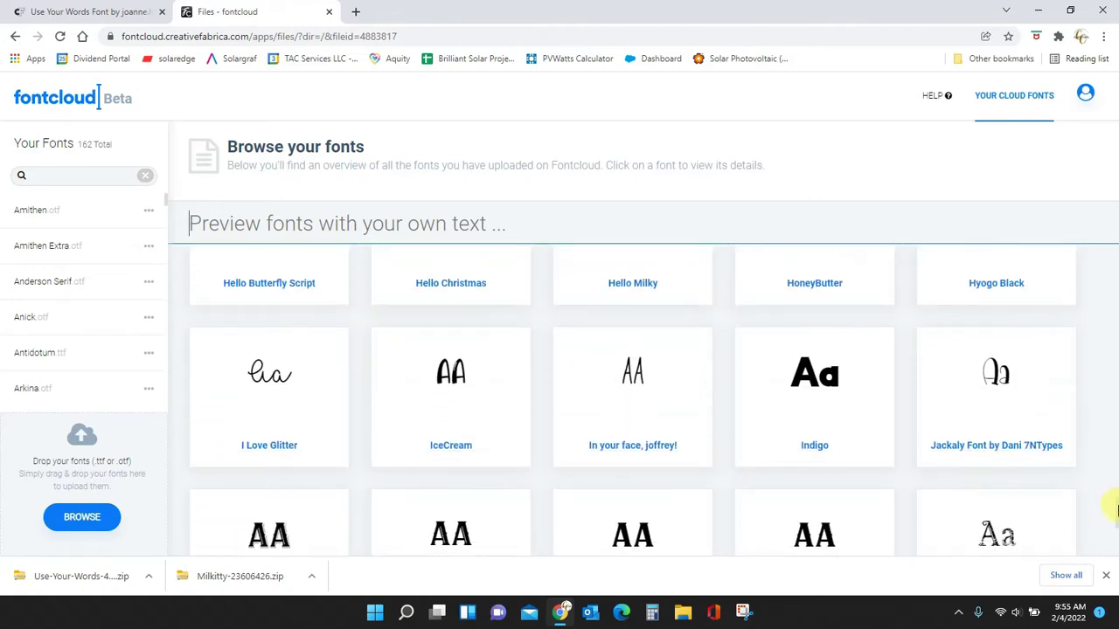
scroll(1115, 525, "down", 10)
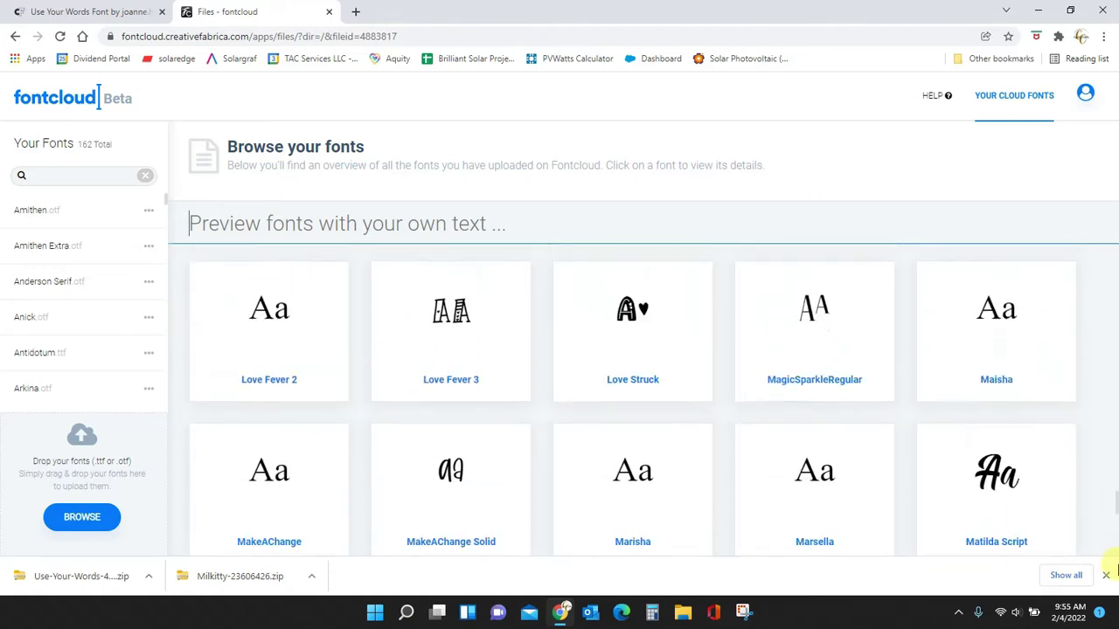
scroll(1084, 559, "down", 12)
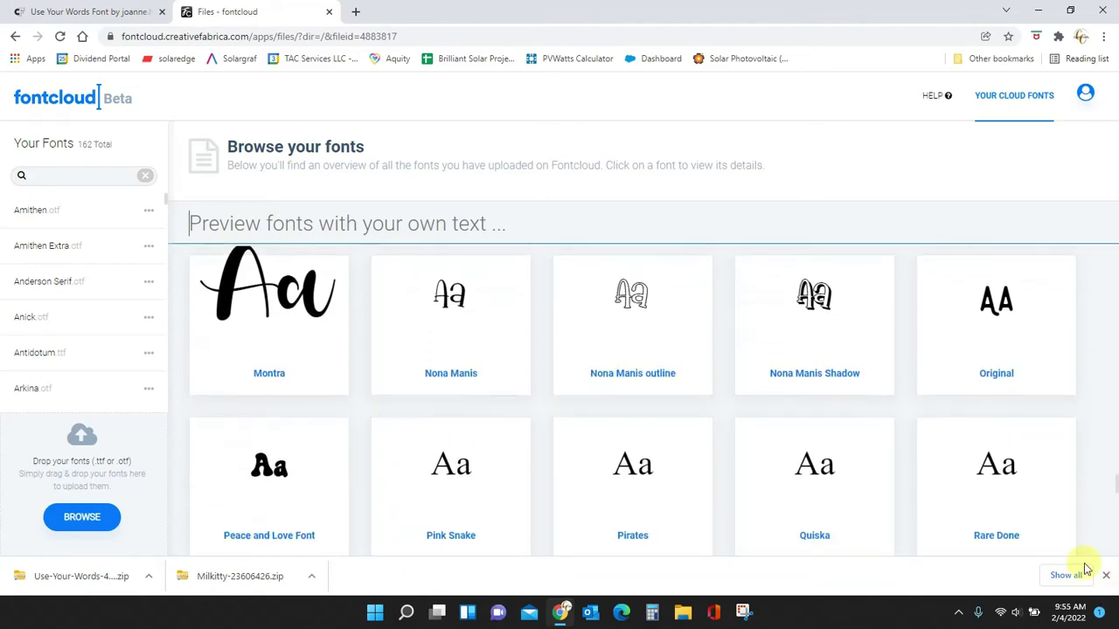
scroll(927, 444, "down", 8)
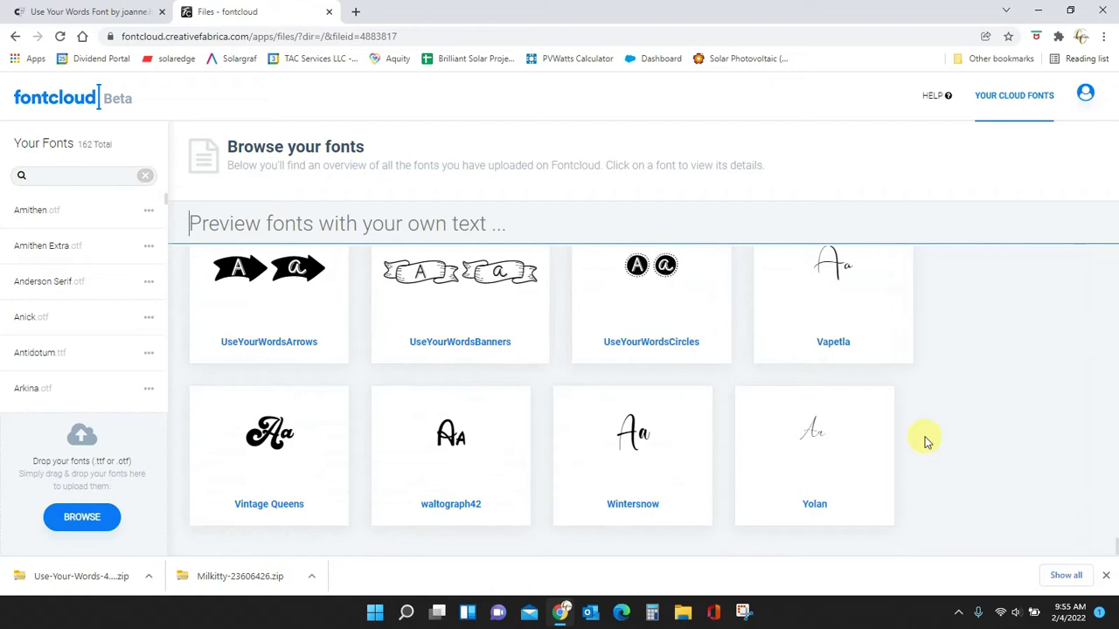
scroll(921, 442, "up", 1)
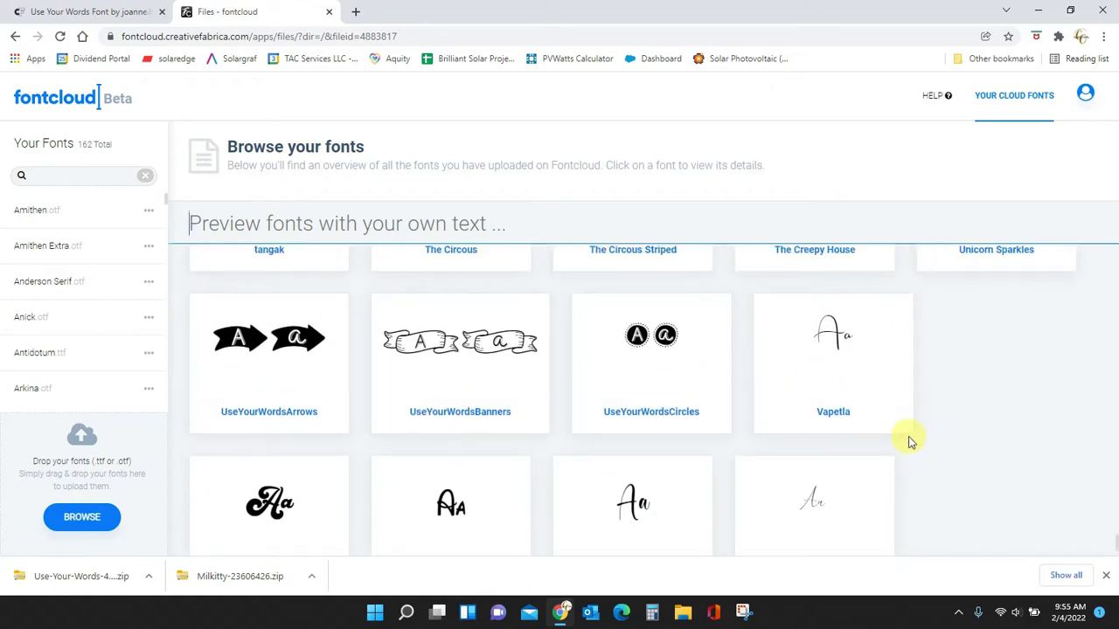
Open the UseYourWordsArrows font and enter 'aAbBcdef' as the preview text
left_click(273, 368)
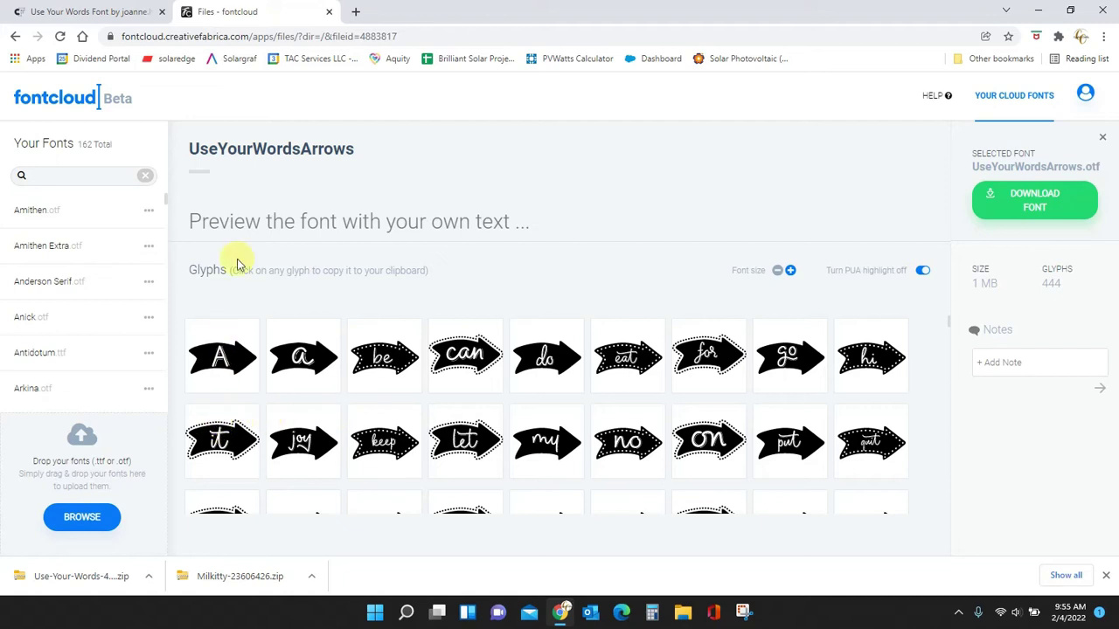
left_click(253, 227)
left_click(253, 229)
type("a")
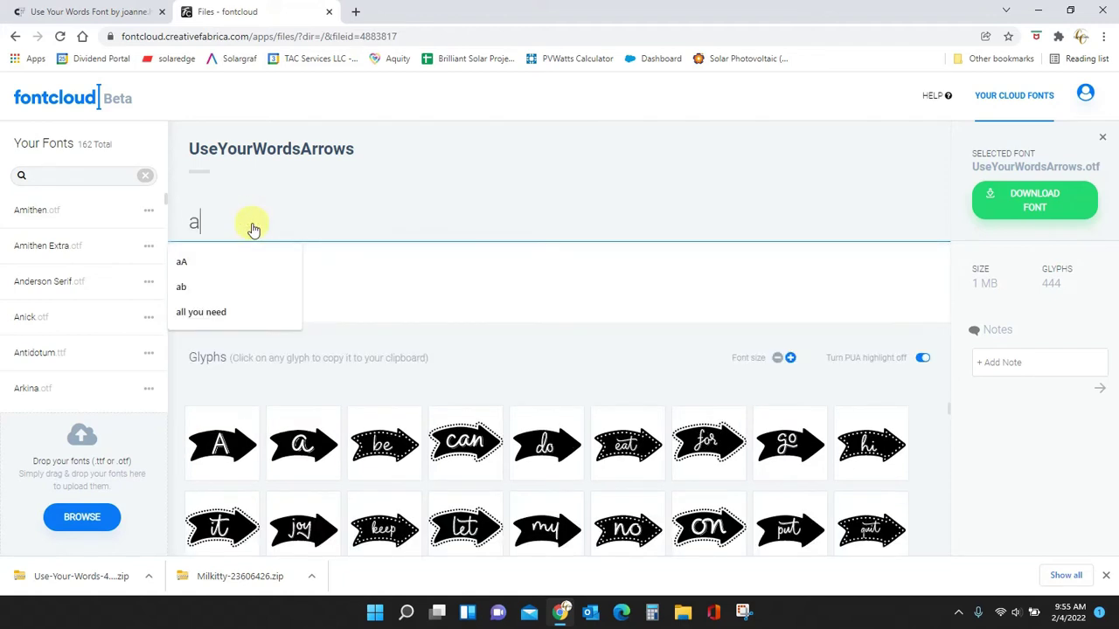
left_click(512, 270)
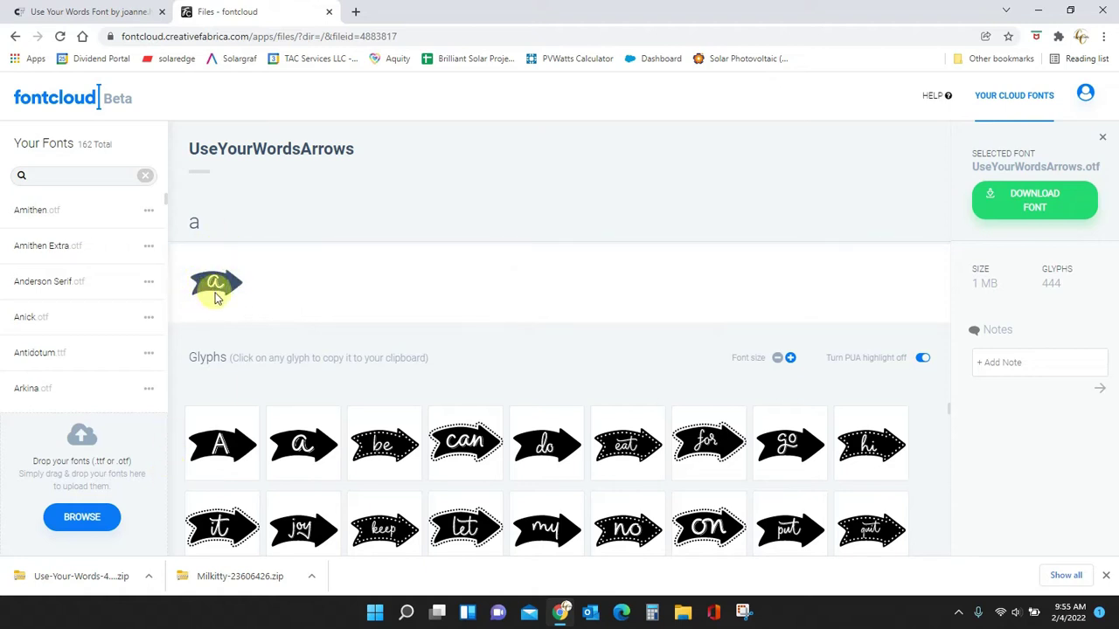
left_click(219, 229)
type("A")
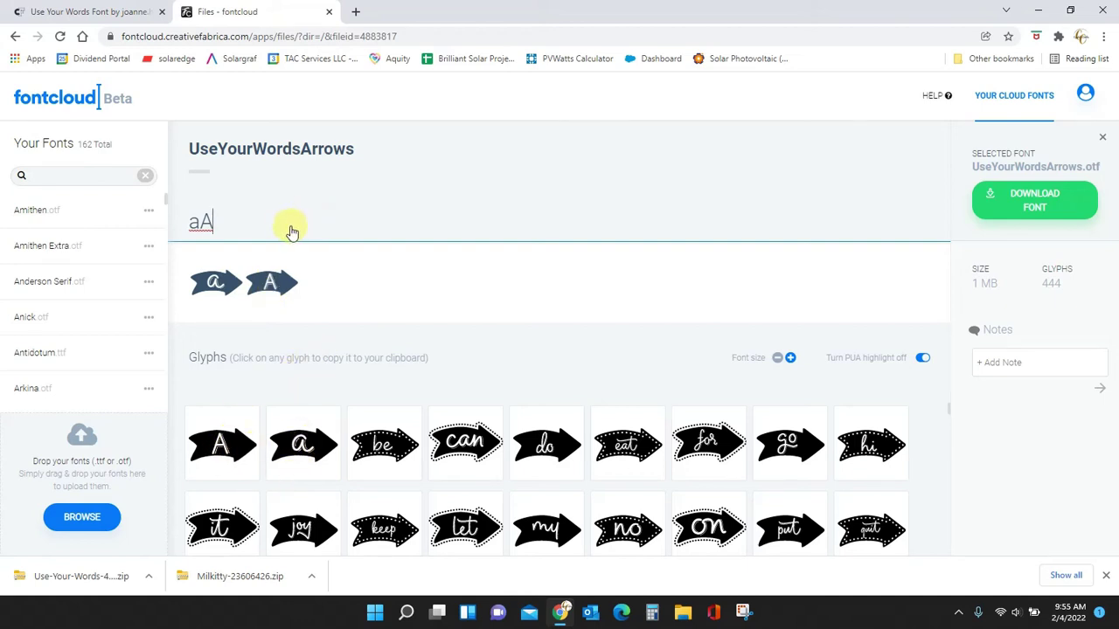
type("b")
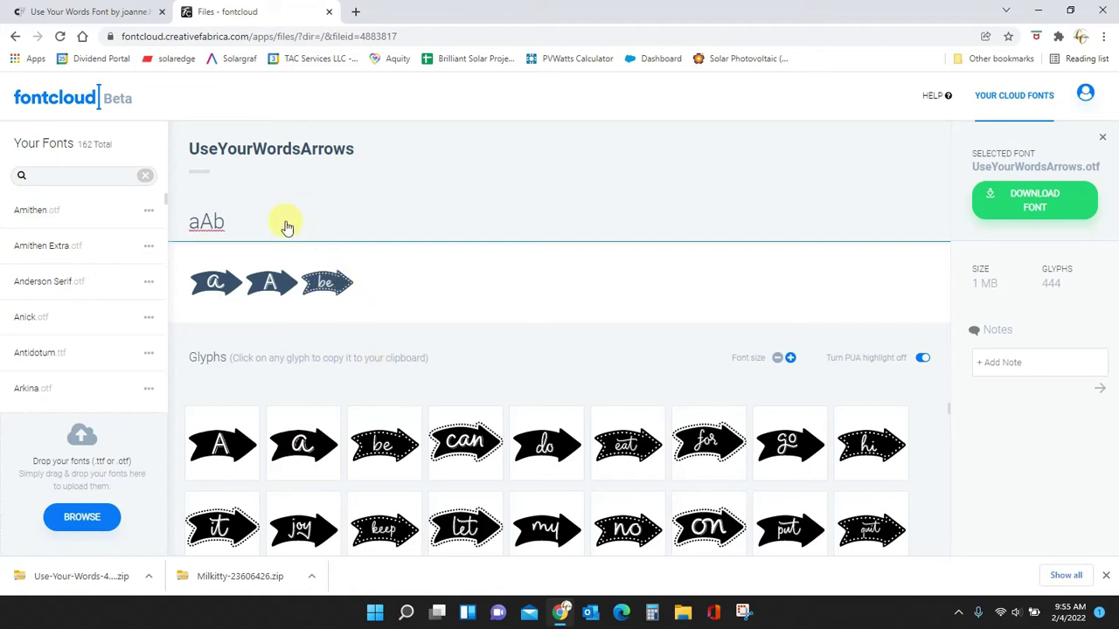
type("B")
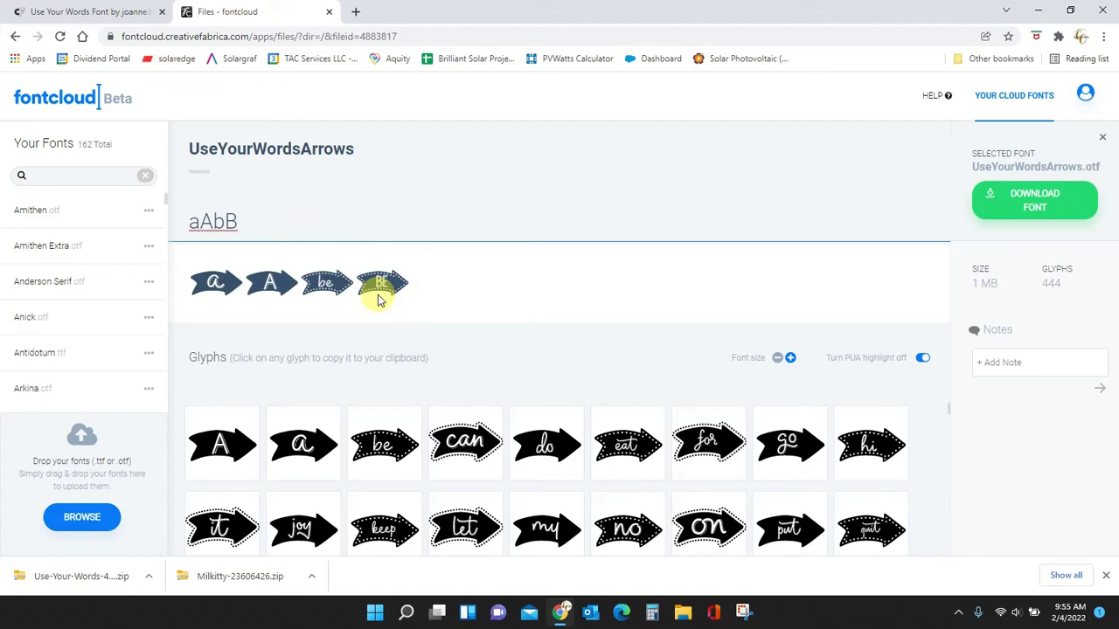
type("c")
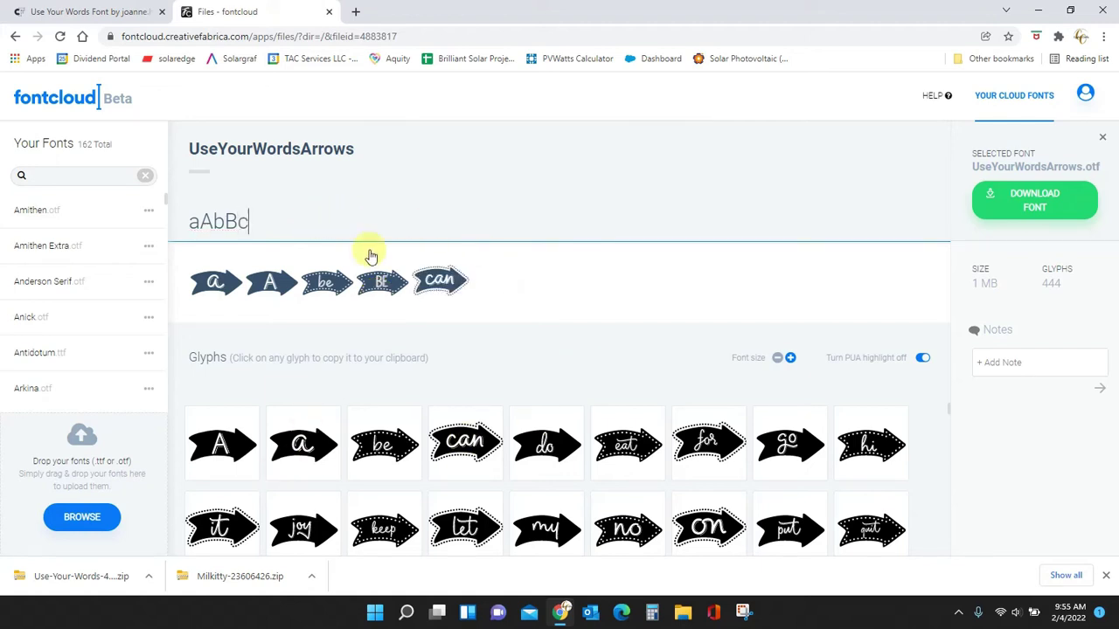
type("de")
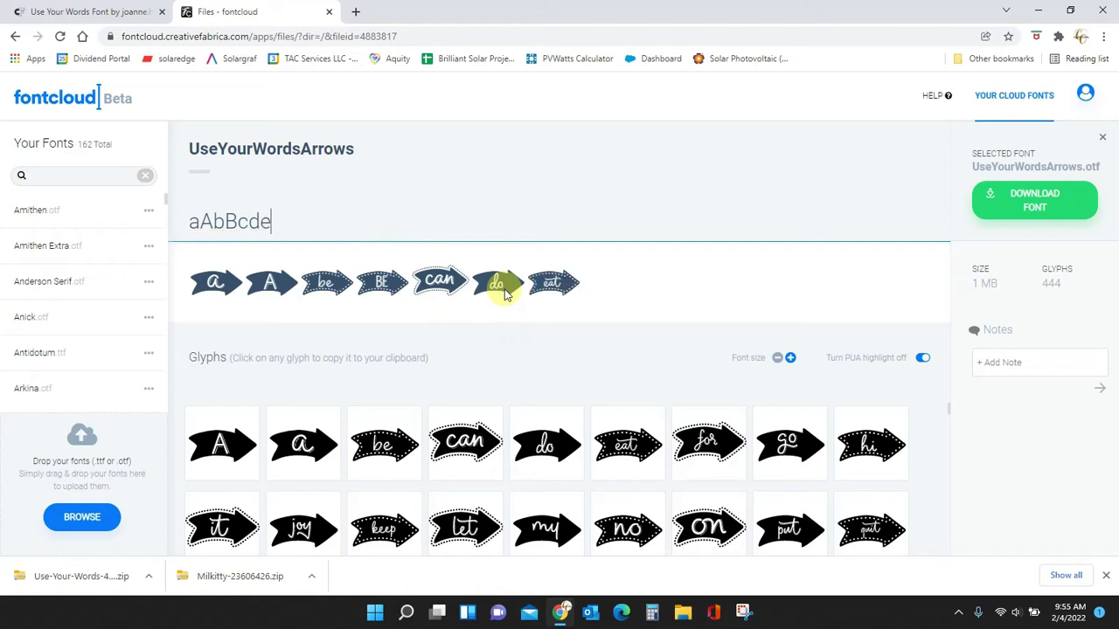
type("f")
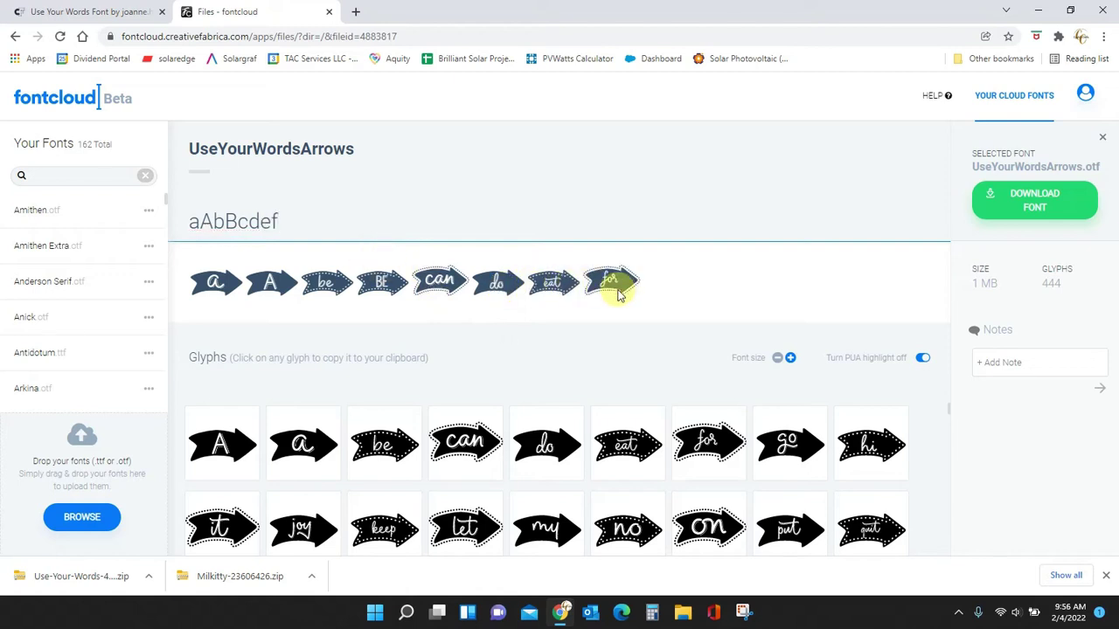
Scroll through the UseYourWordsArrows glyph grid
scroll(688, 473, "down", 5)
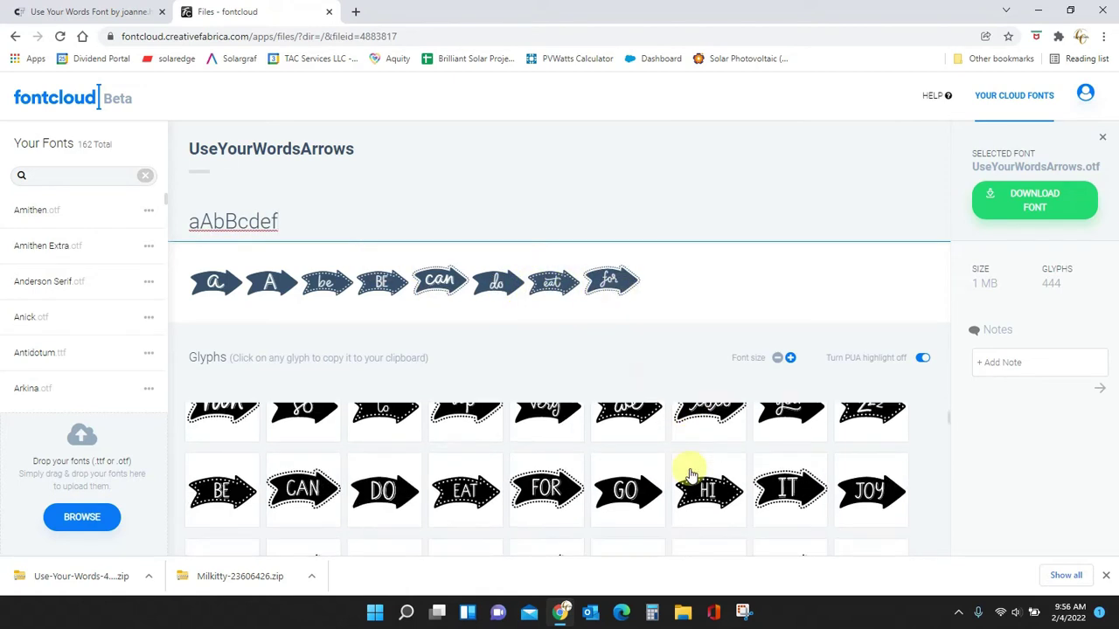
scroll(690, 470, "down", 3)
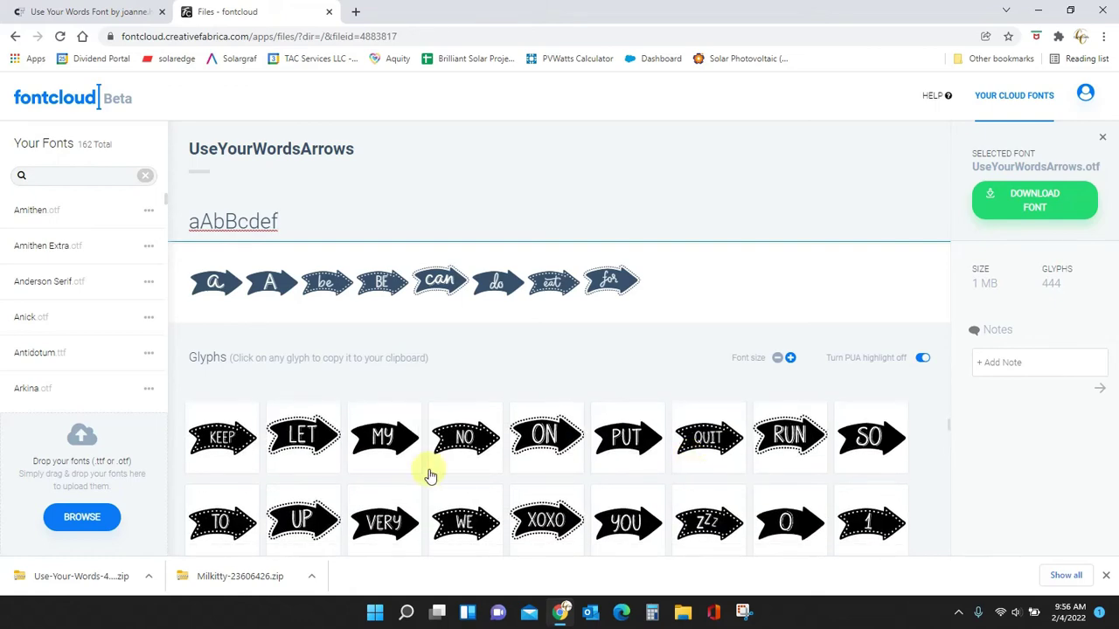
scroll(669, 454, "down", 3)
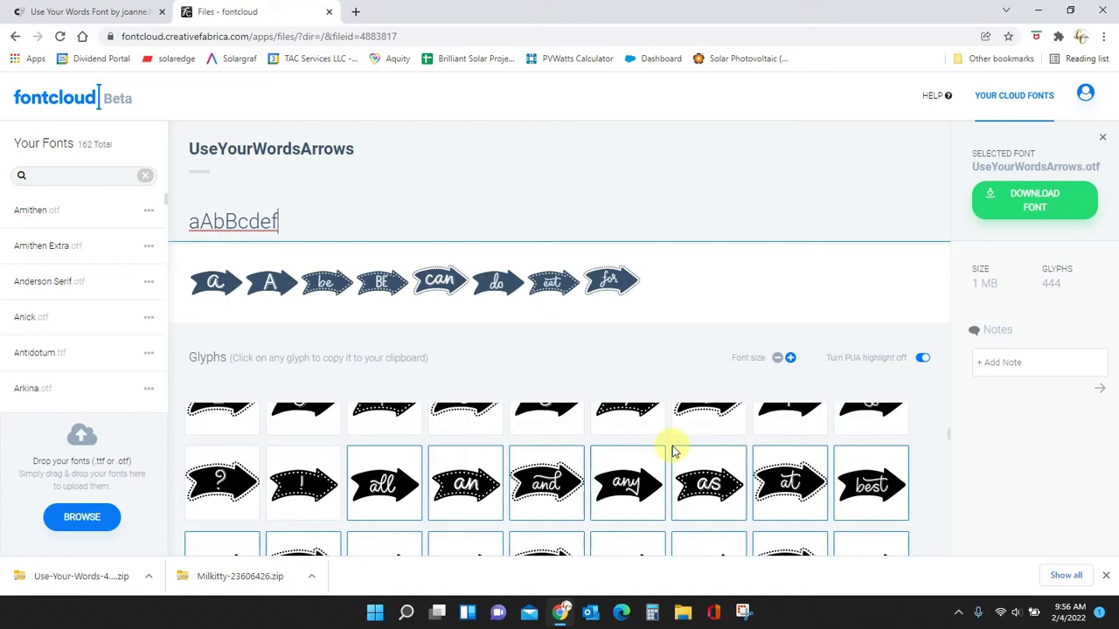
scroll(673, 456, "up", 1)
scroll(674, 456, "up", 1)
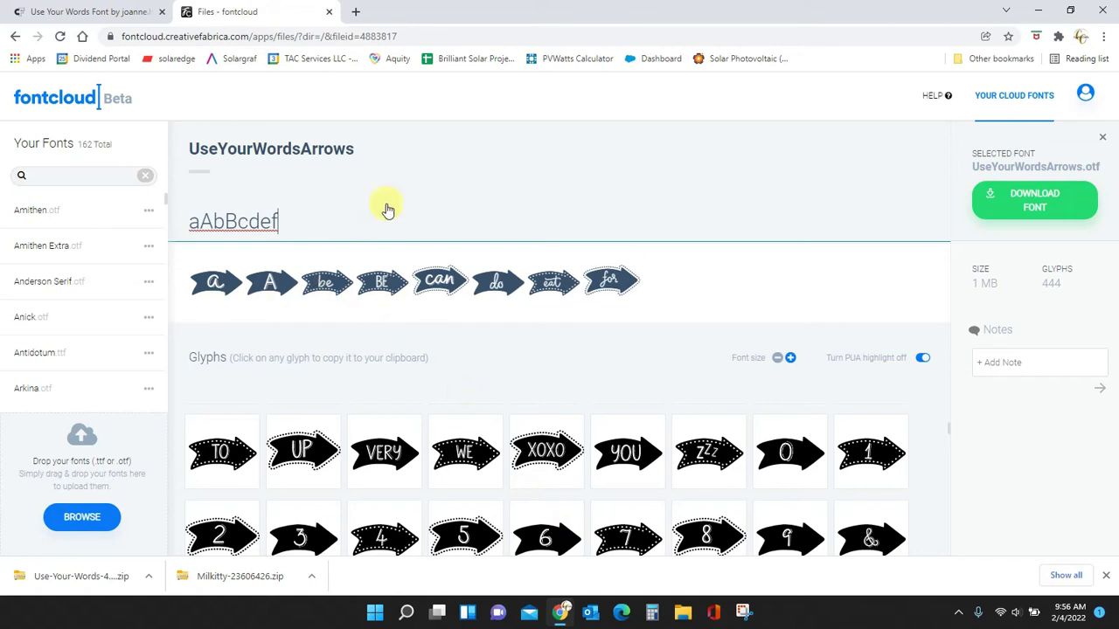
Replace the preview text with just 'a'
key("BackSpace")
key("BackSpace")
key("BackSpace")
key("BackSpace")
key("BackSpace")
key("BackSpace")
key("BackSpace")
key("BackSpace")
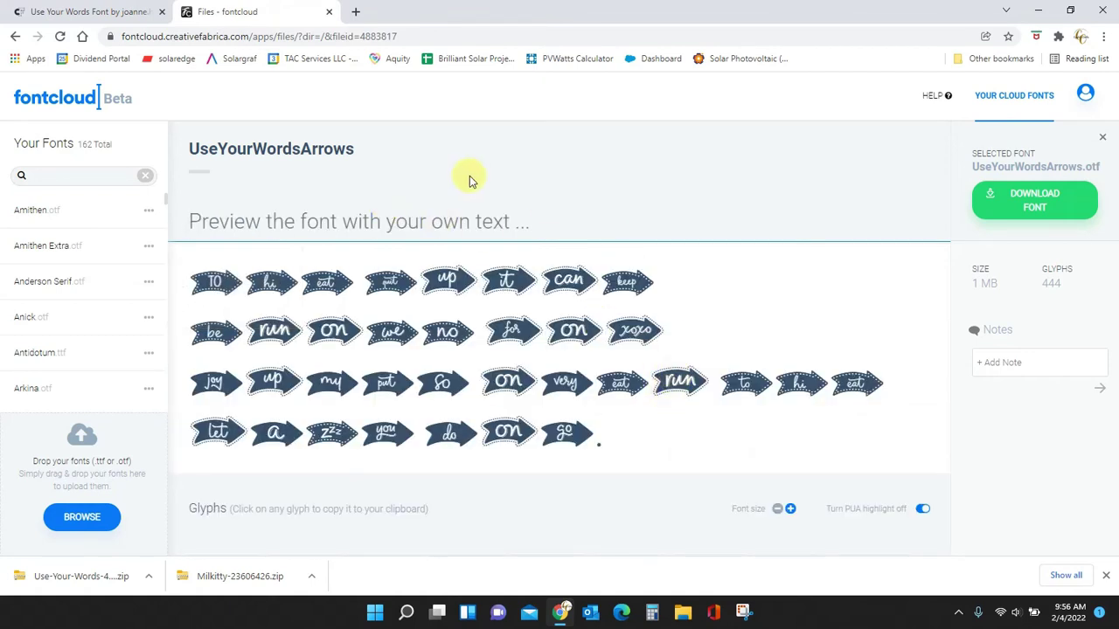
left_click(450, 223)
type("a")
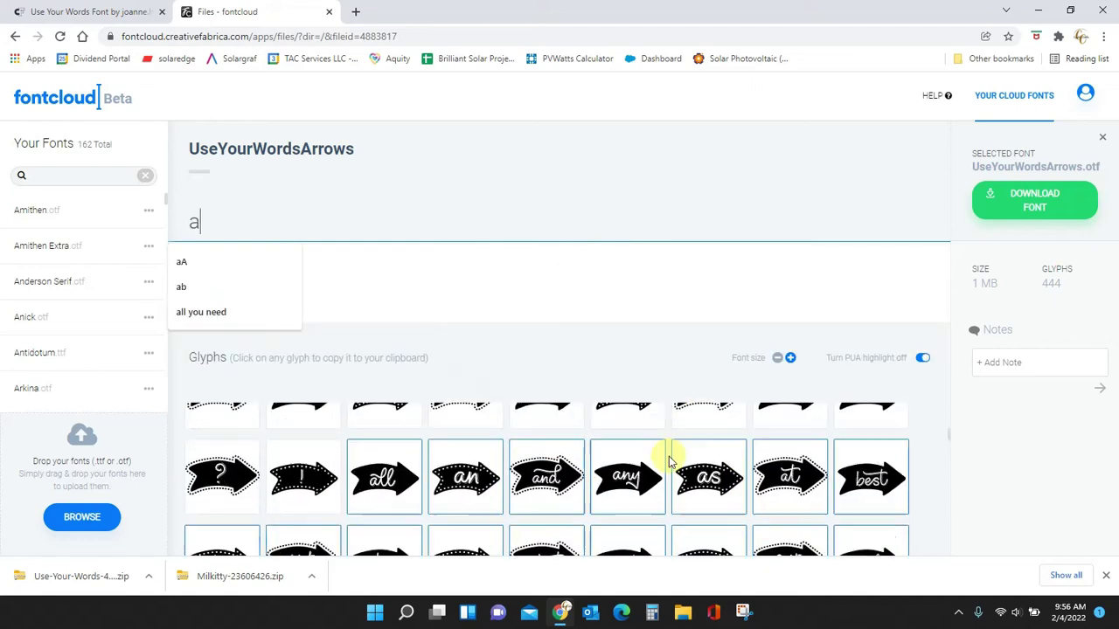
Scroll down the glyph grid to the word arrows around 'kind'
scroll(669, 459, "down", 5)
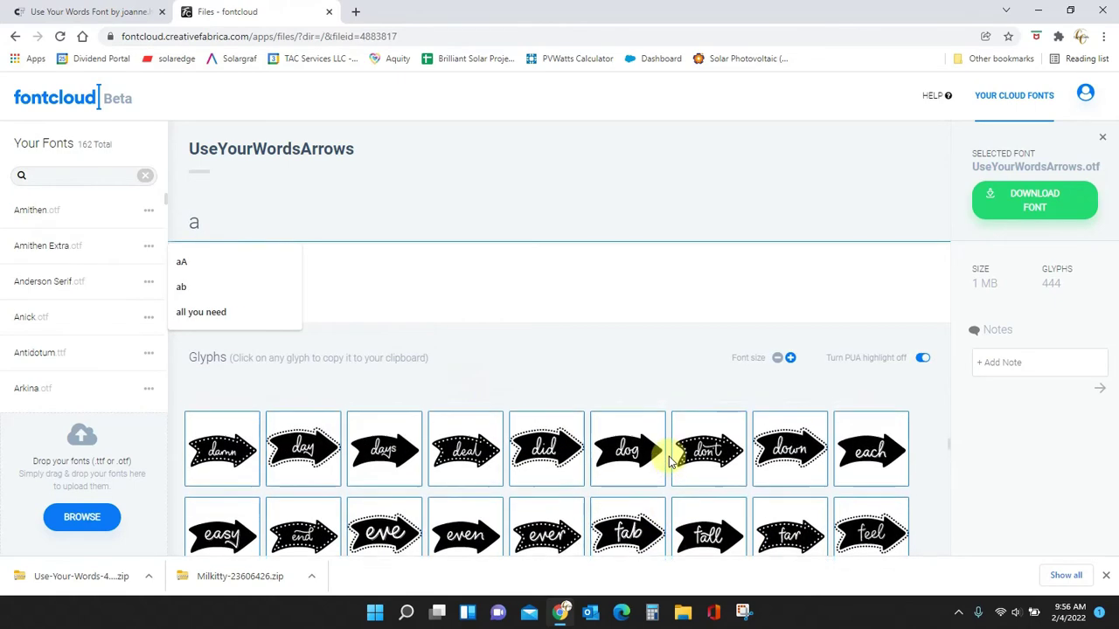
scroll(668, 453, "up", 3)
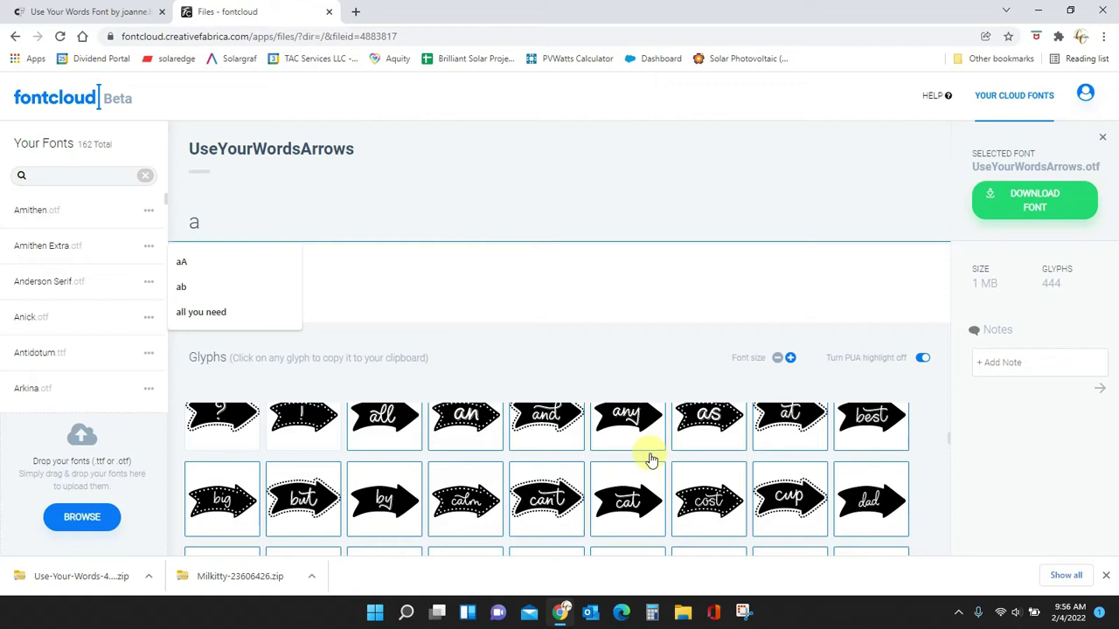
scroll(643, 459, "up", 2)
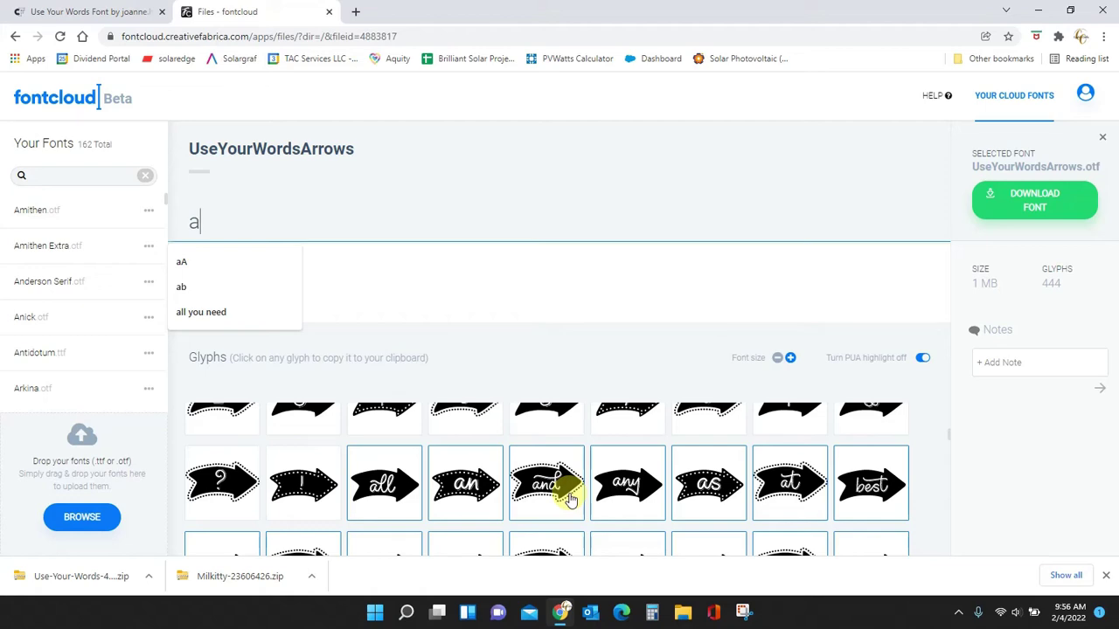
scroll(569, 499, "down", 5)
scroll(569, 499, "up", 5)
scroll(570, 499, "down", 5)
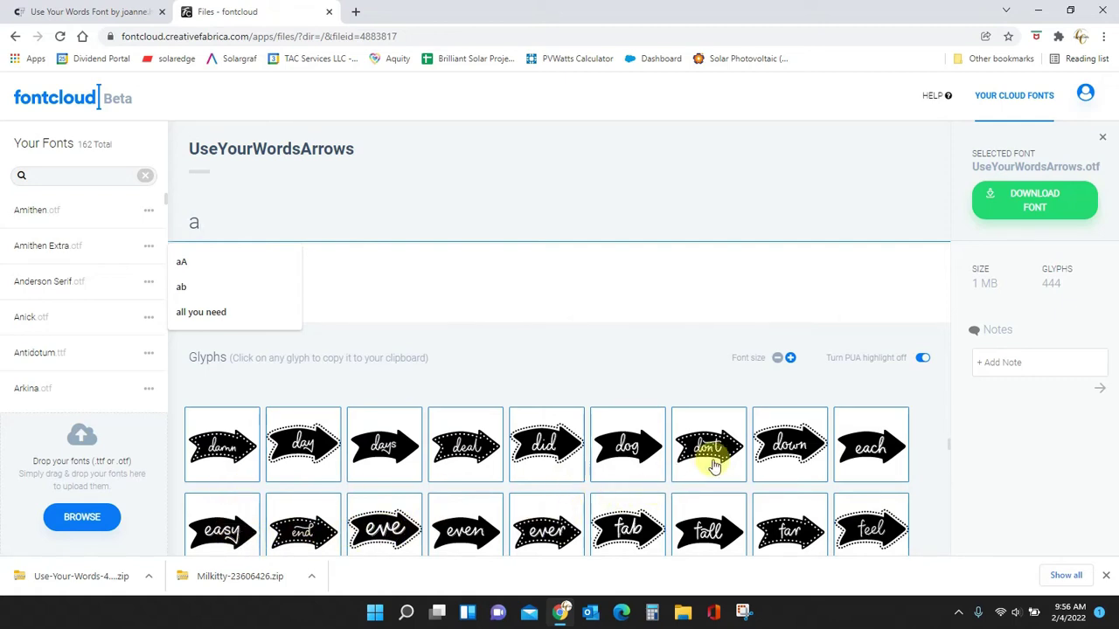
scroll(708, 459, "down", 1)
scroll(789, 472, "down", 3)
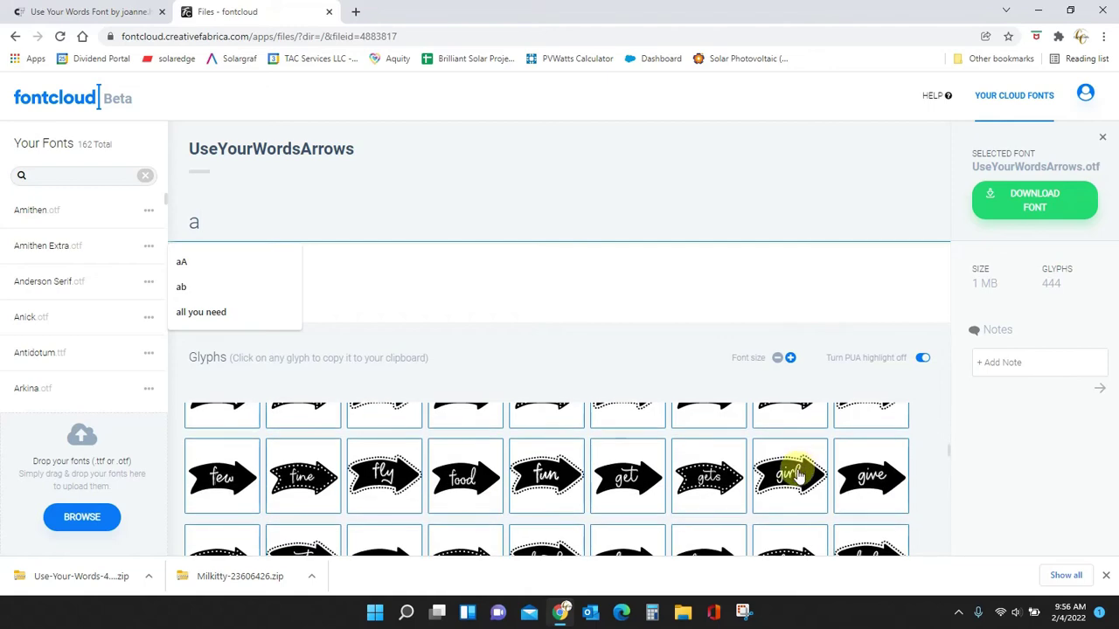
scroll(789, 486, "down", 1)
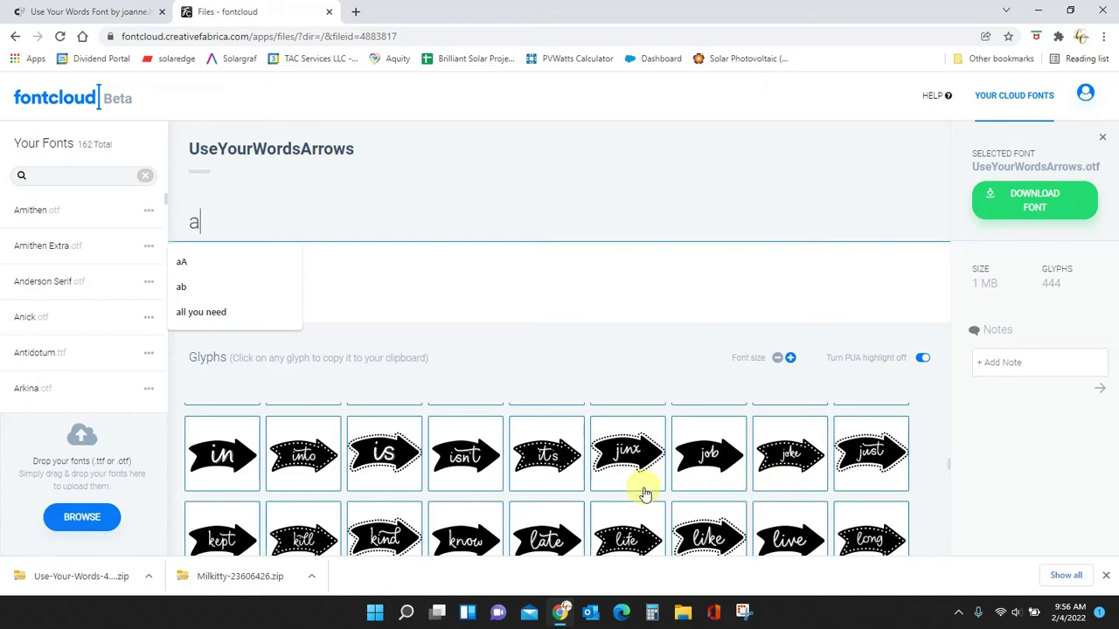
scroll(643, 494, "down", 1)
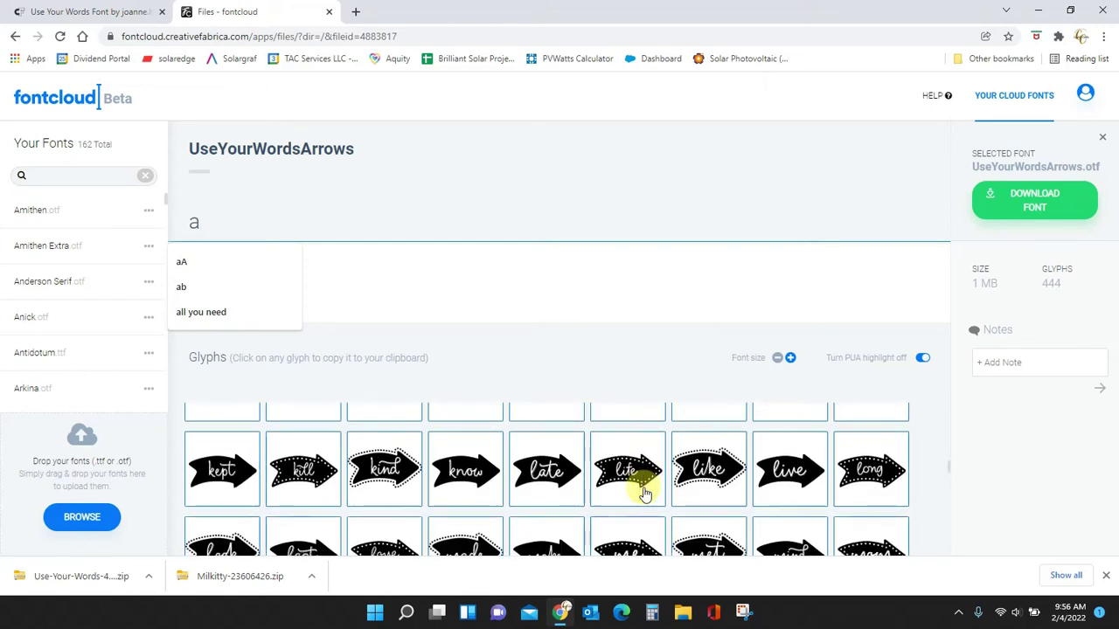
Copy the 'kind' glyph, paste it into the preview, and add 'kK'
left_click(396, 476)
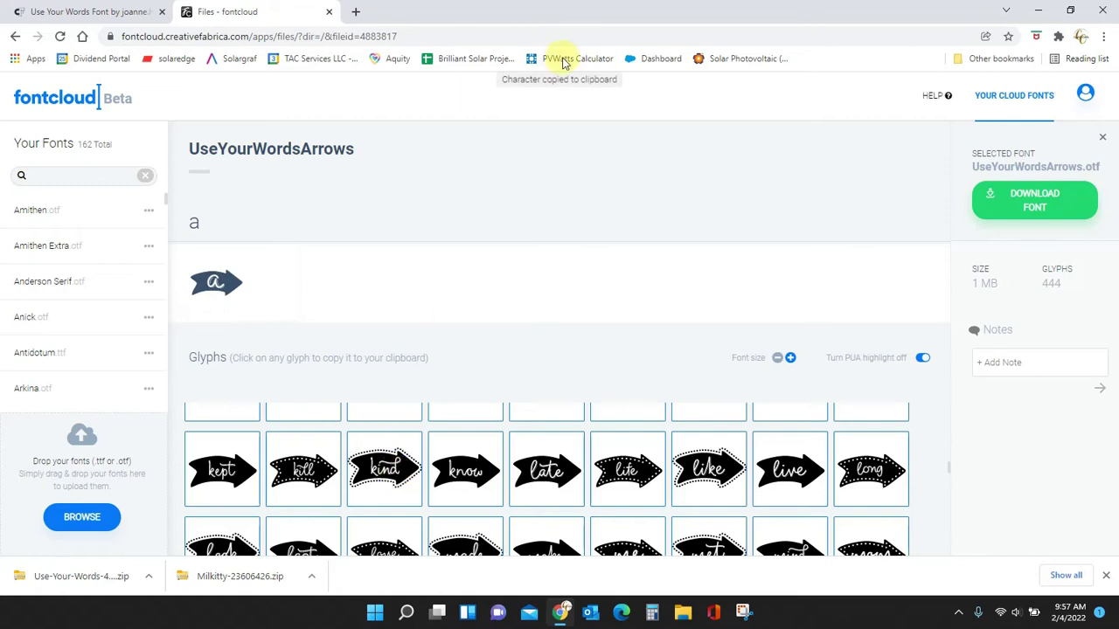
left_click(236, 222)
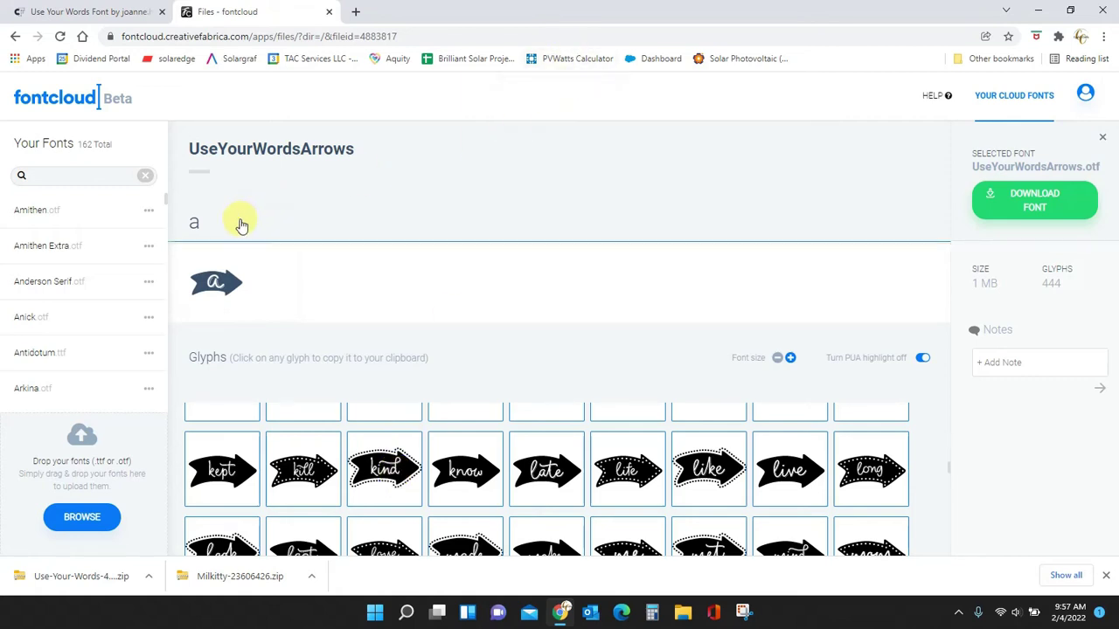
key("BackSpace")
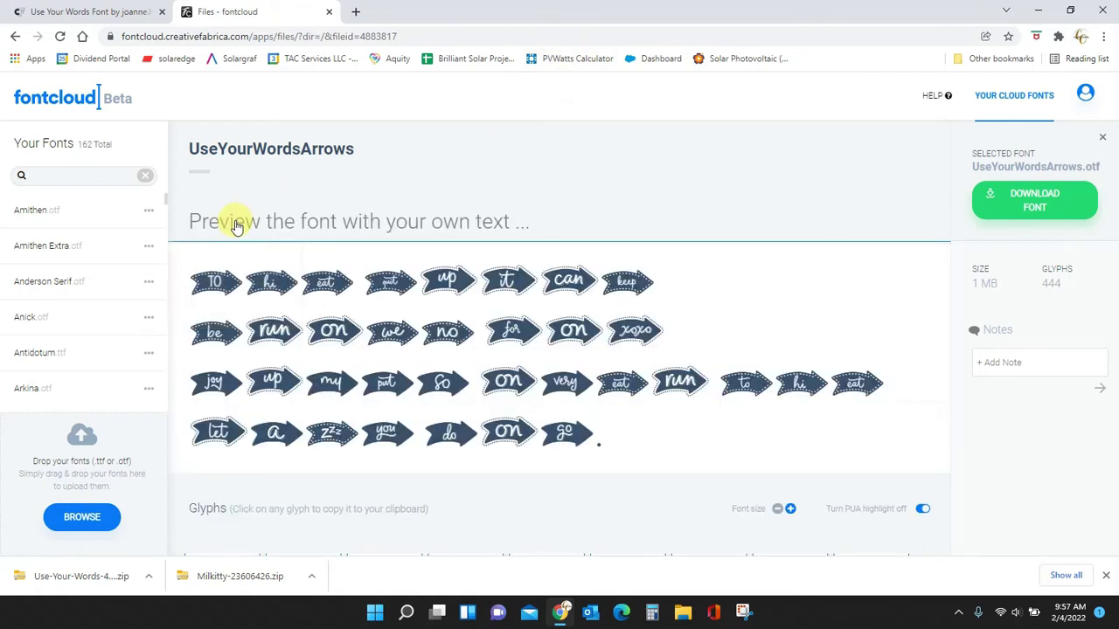
key("ctrl+v")
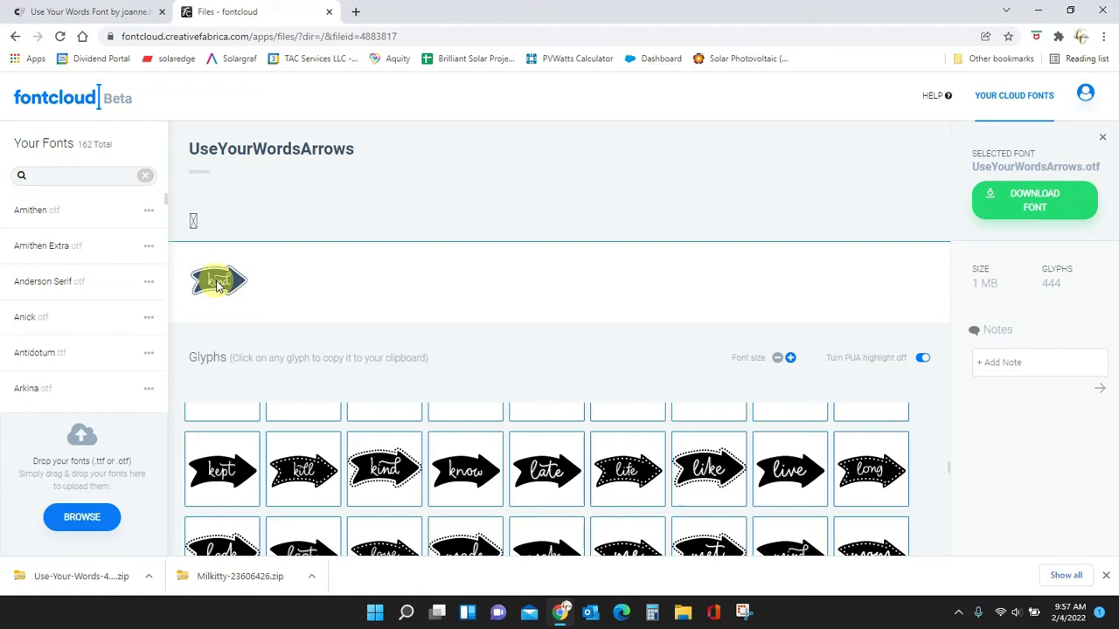
type("k")
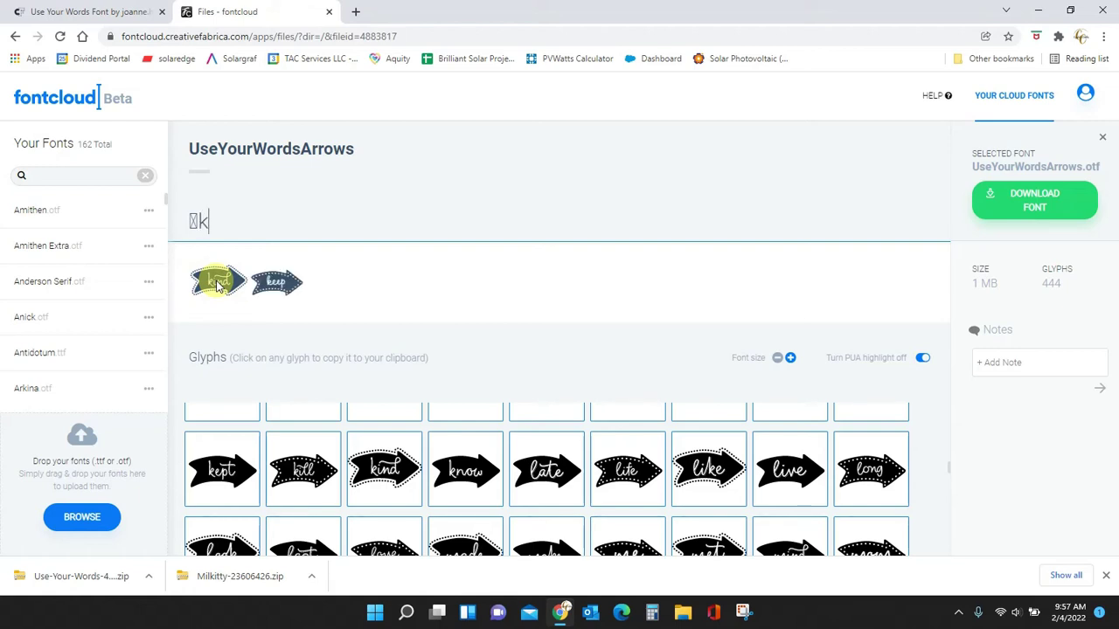
type("K")
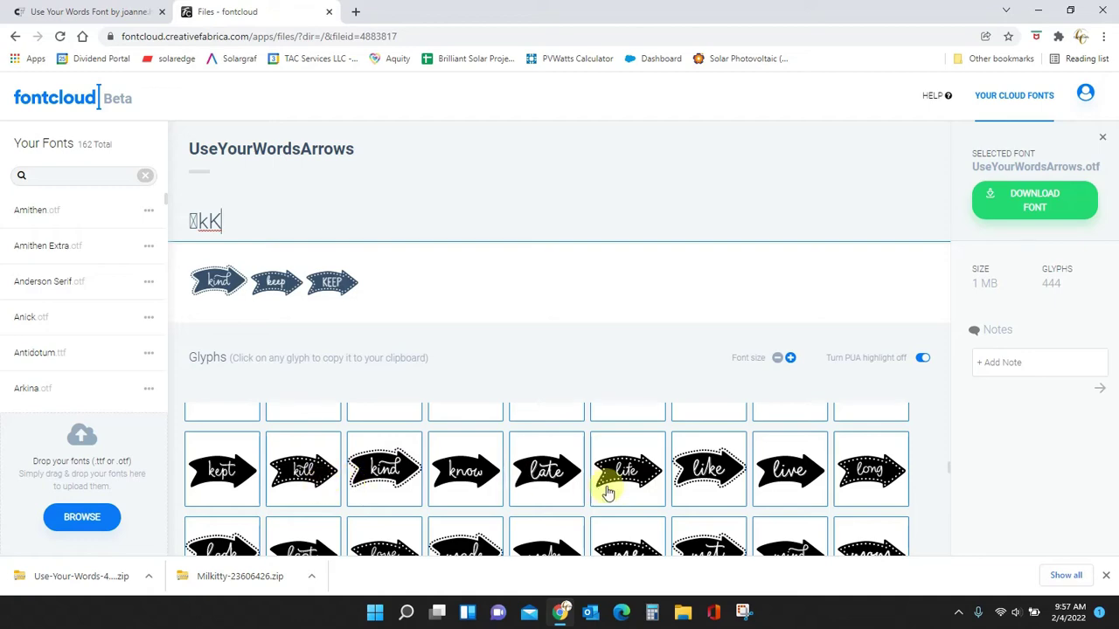
Copy the 'mom' arrow glyph and paste it twice into the preview
scroll(607, 494, "down", 1)
scroll(607, 490, "up", 1)
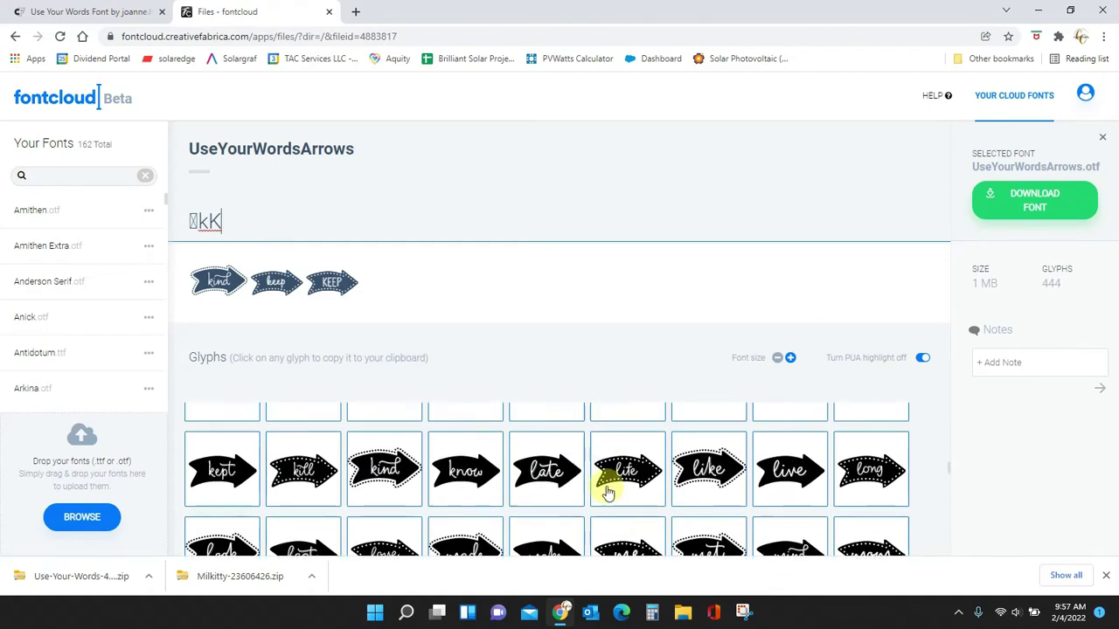
scroll(608, 485, "down", 1)
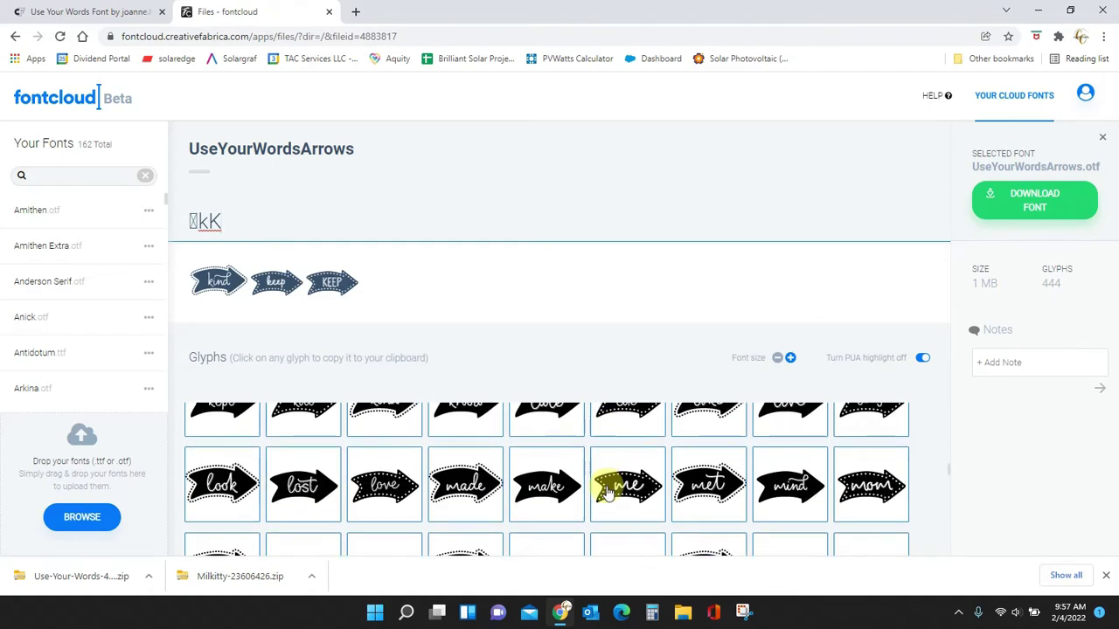
left_click(868, 486)
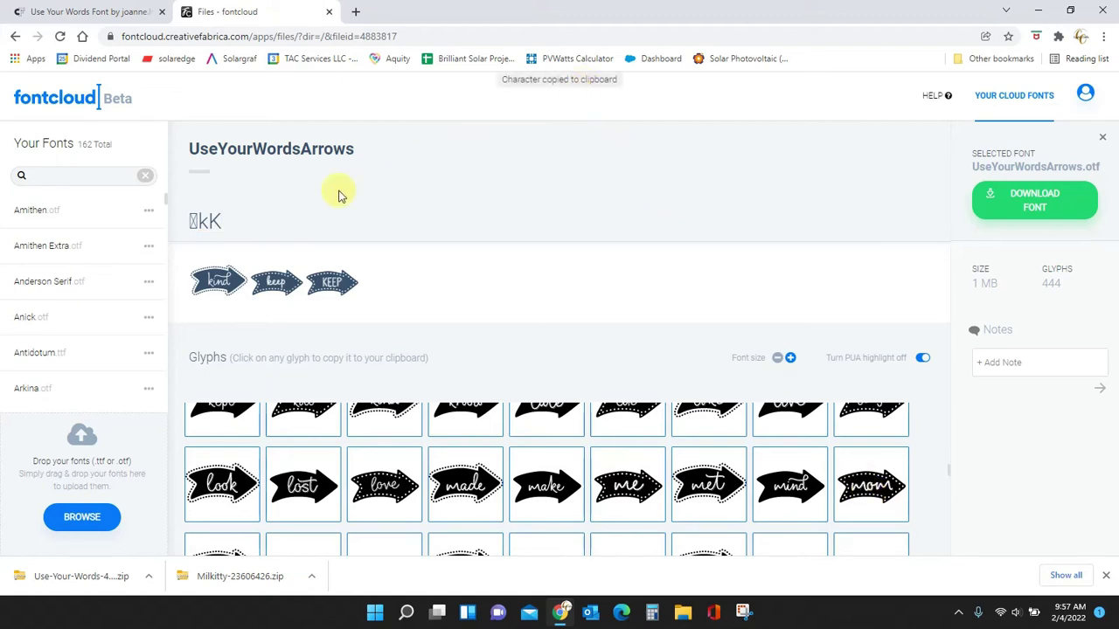
left_click(260, 218)
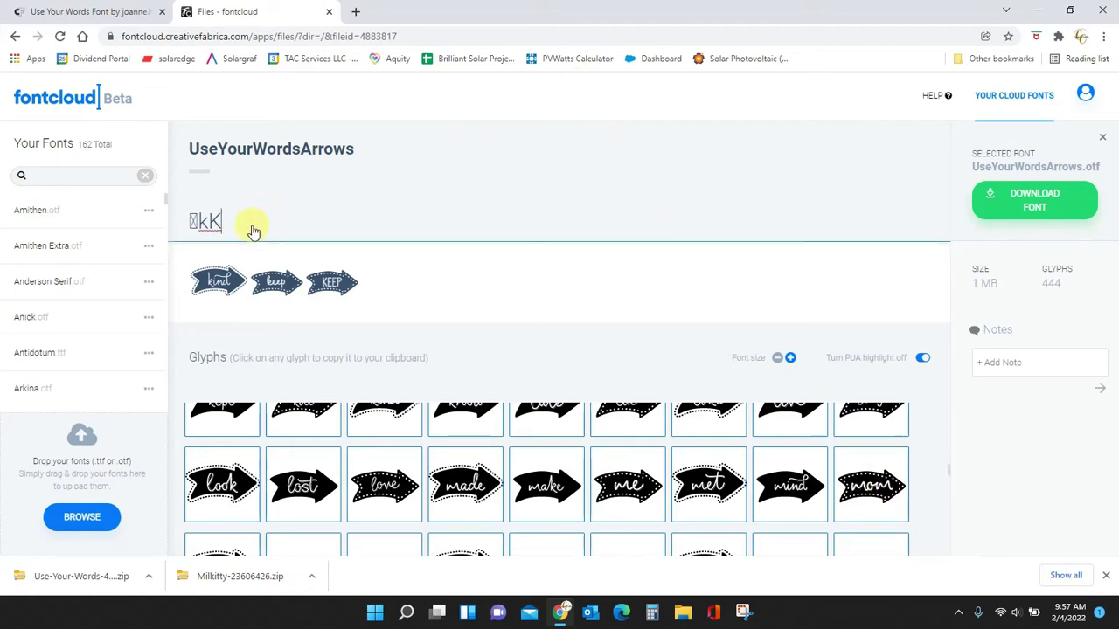
key("ctrl+v")
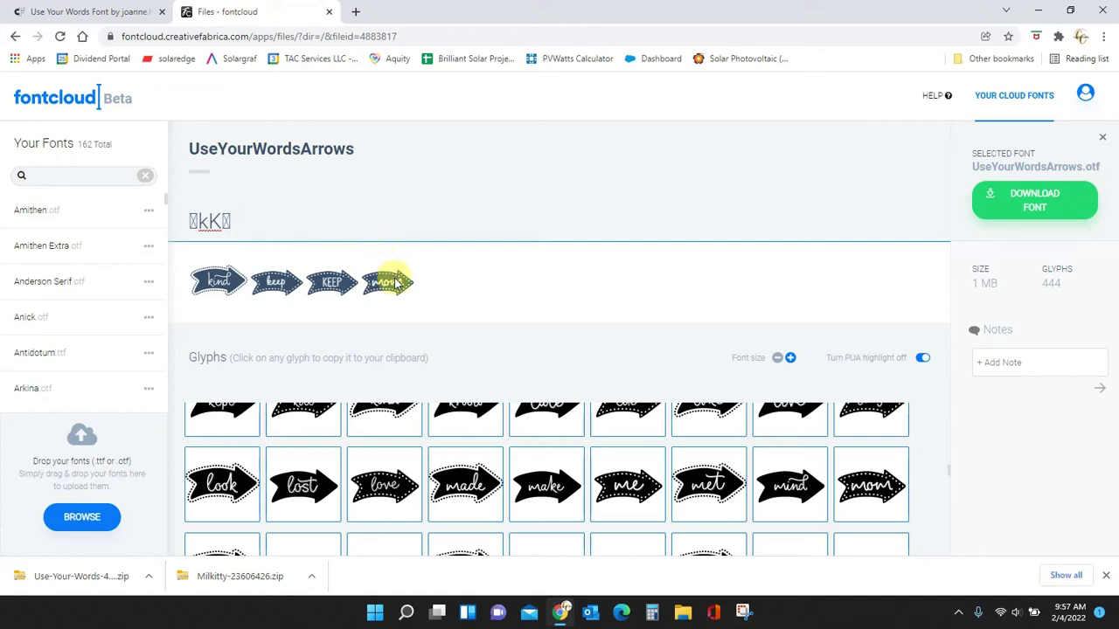
right_click(249, 224)
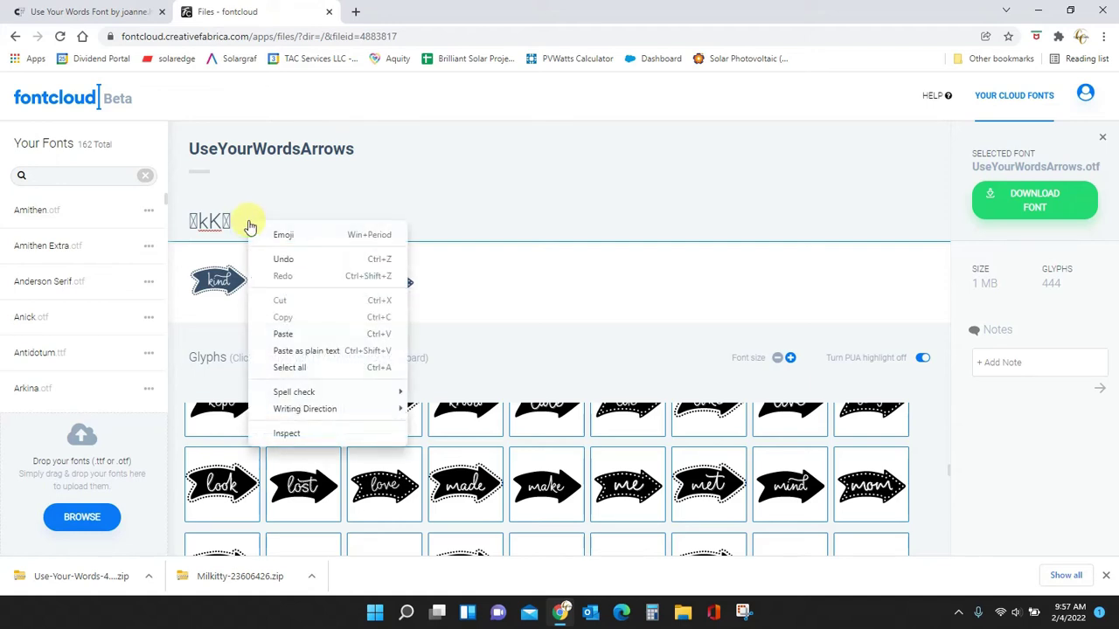
left_click(282, 334)
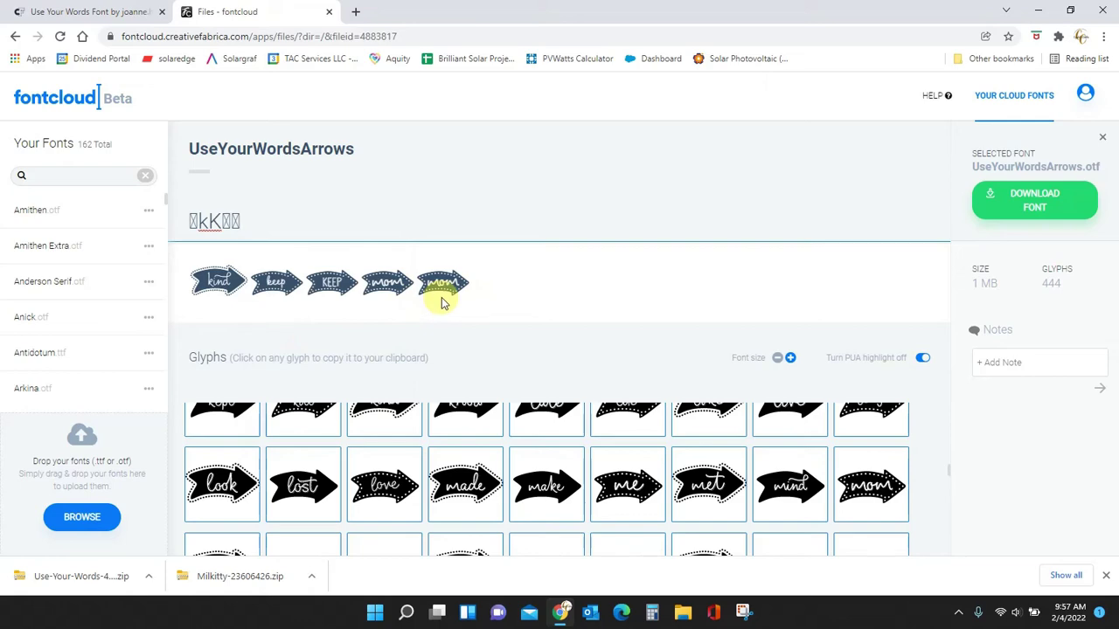
Switch to the UseYourWordsBanners font and change the preview text to 'h'
left_click(1105, 139)
left_click(520, 355)
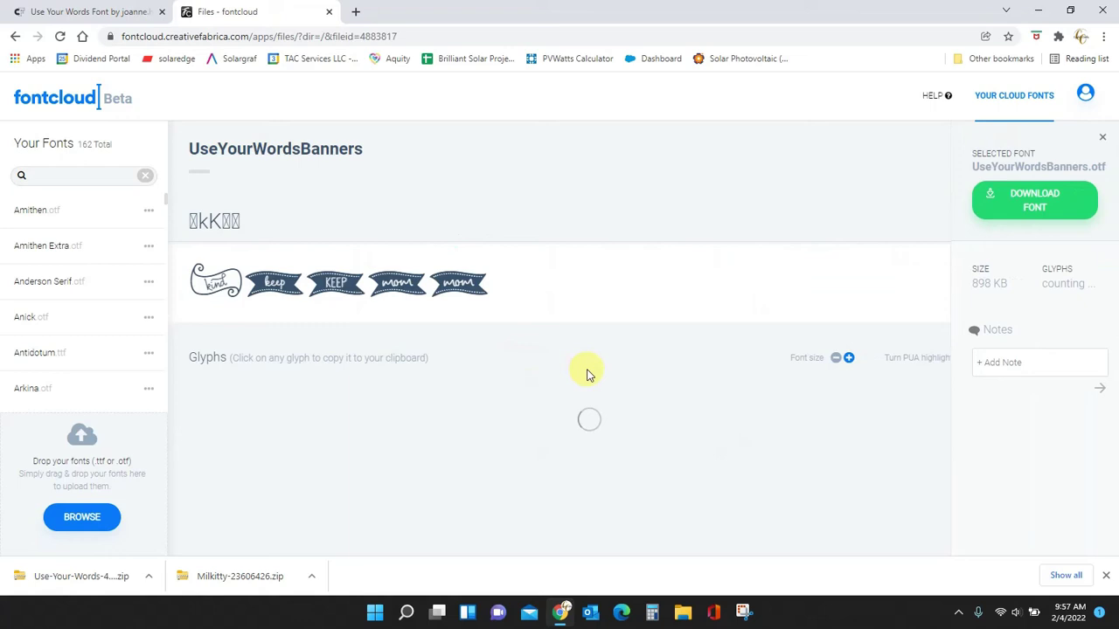
left_click(308, 223)
key("BackSpace")
key("BackSpace")
key("BackSpace")
key("BackSpace")
key("BackSpace")
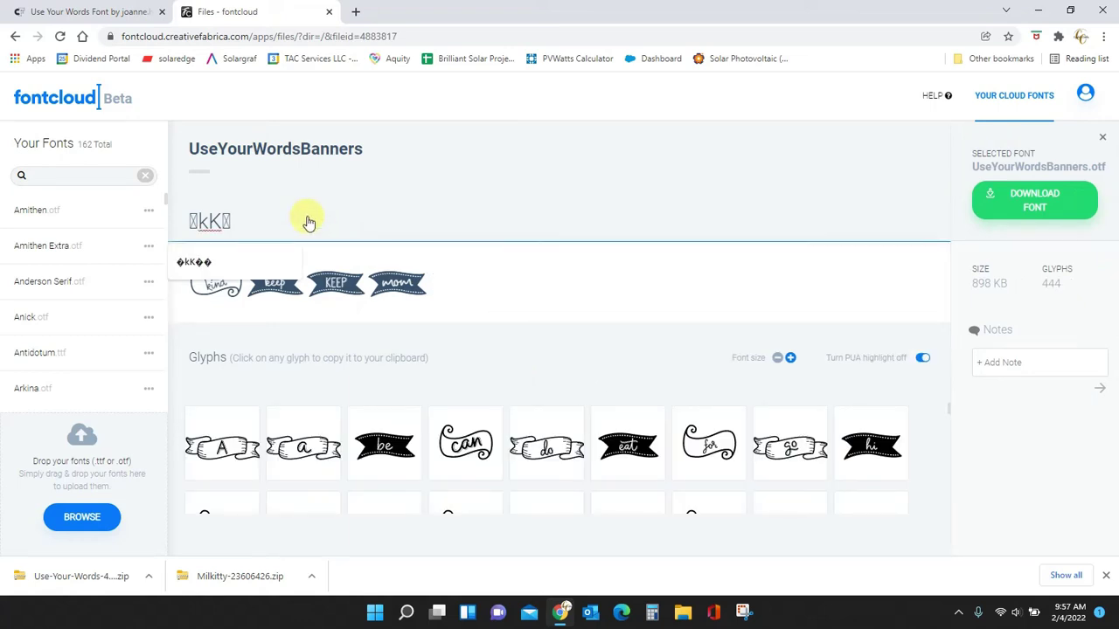
type("h")
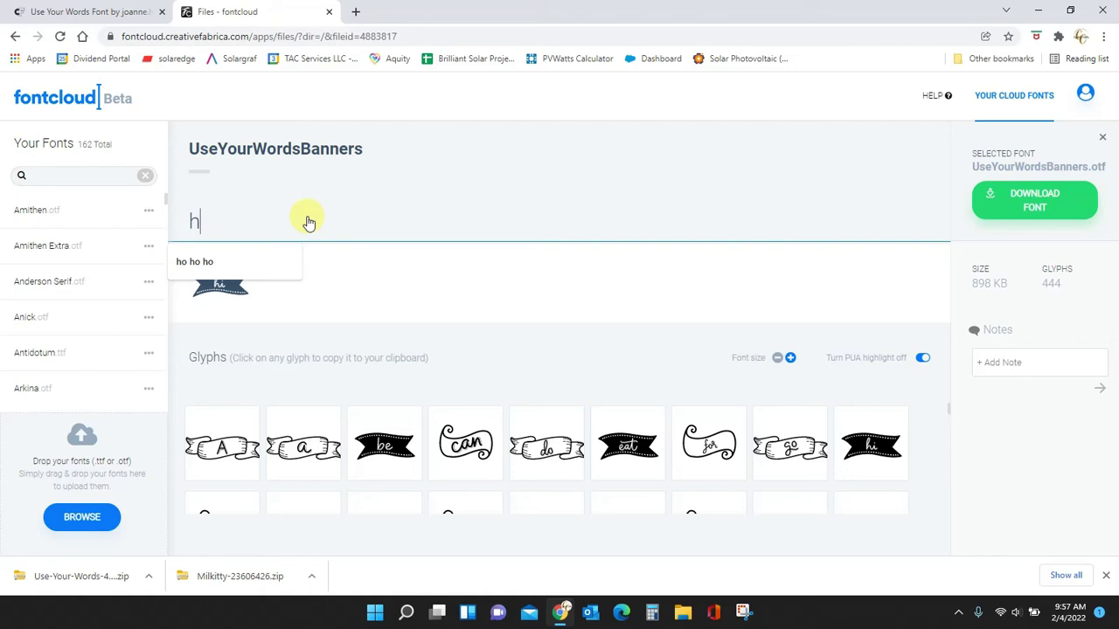
left_click(232, 287)
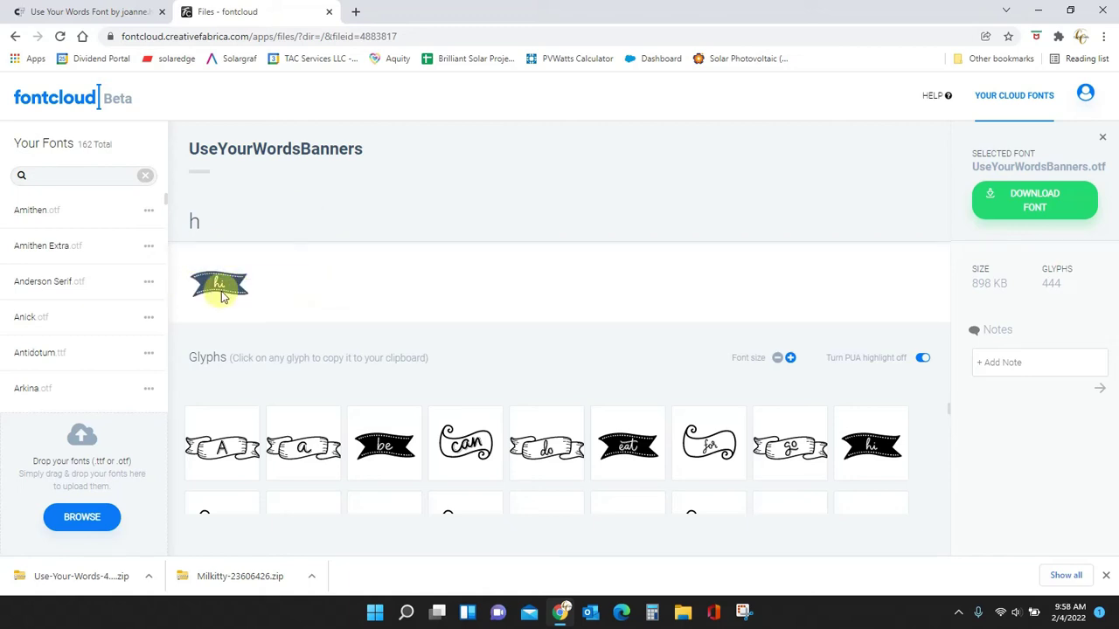
left_click(322, 240)
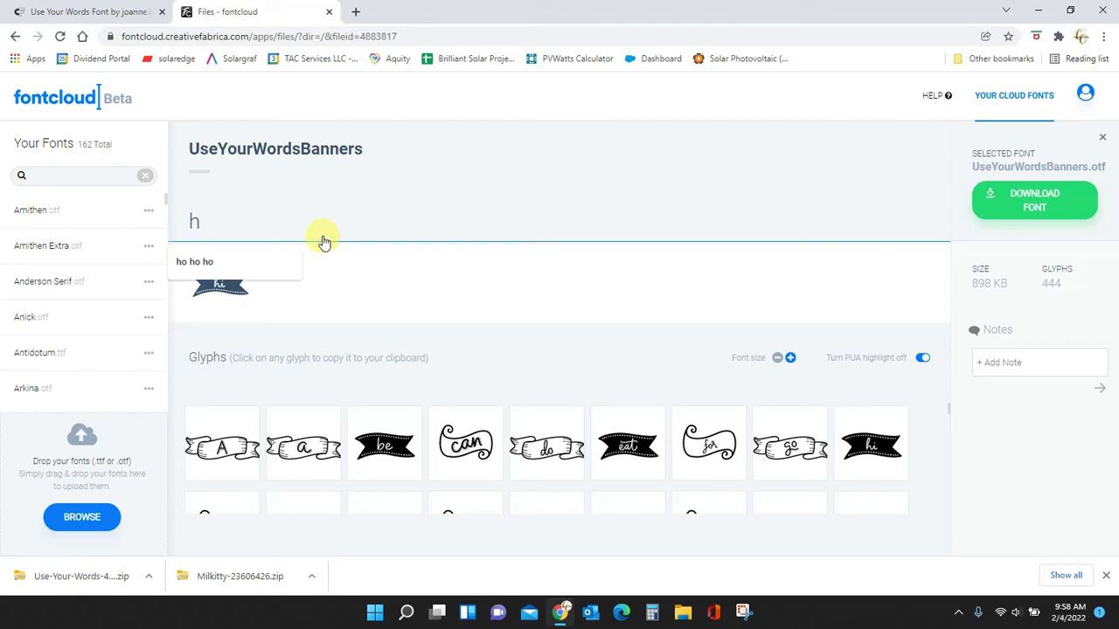
Complete the 'hH' preview and scroll through the lowercase banner glyphs
type("H")
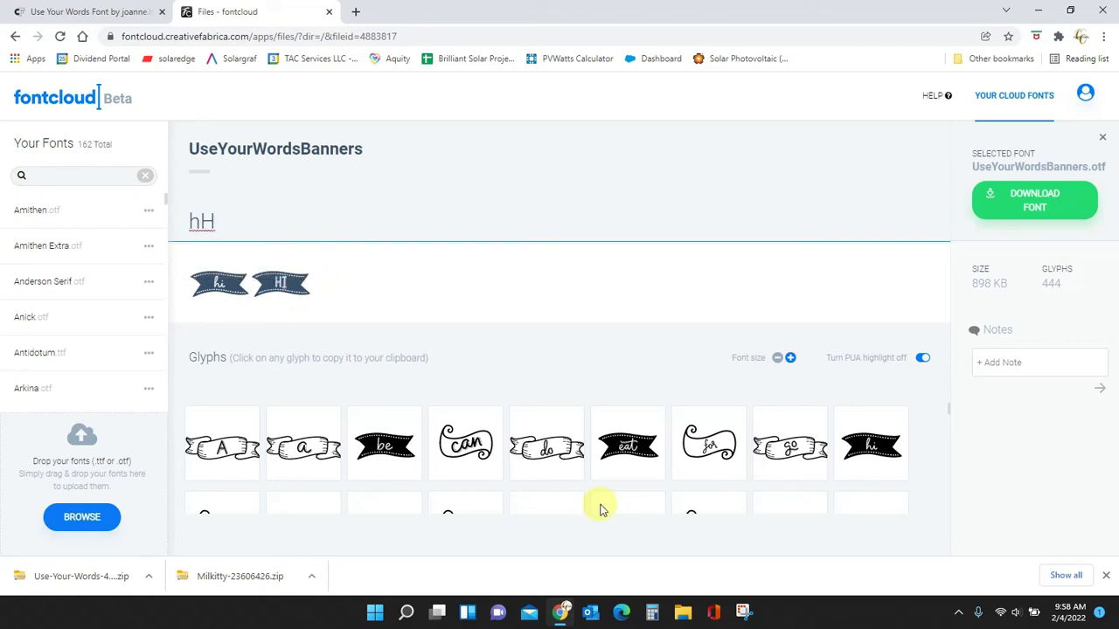
scroll(600, 509, "down", 1)
scroll(627, 487, "down", 4)
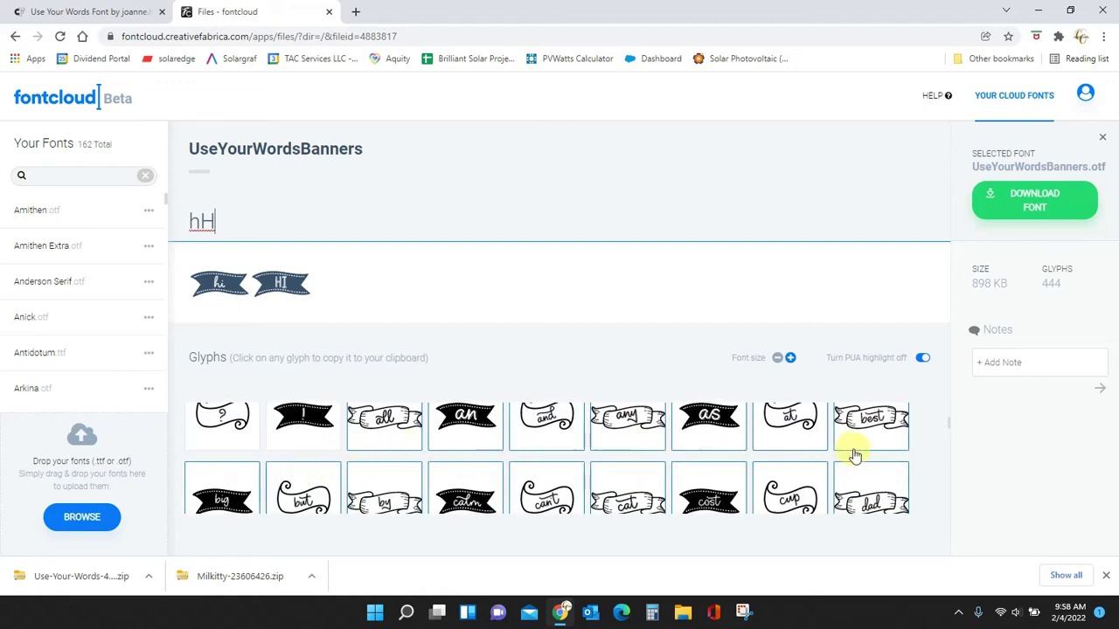
scroll(874, 450, "down", 2)
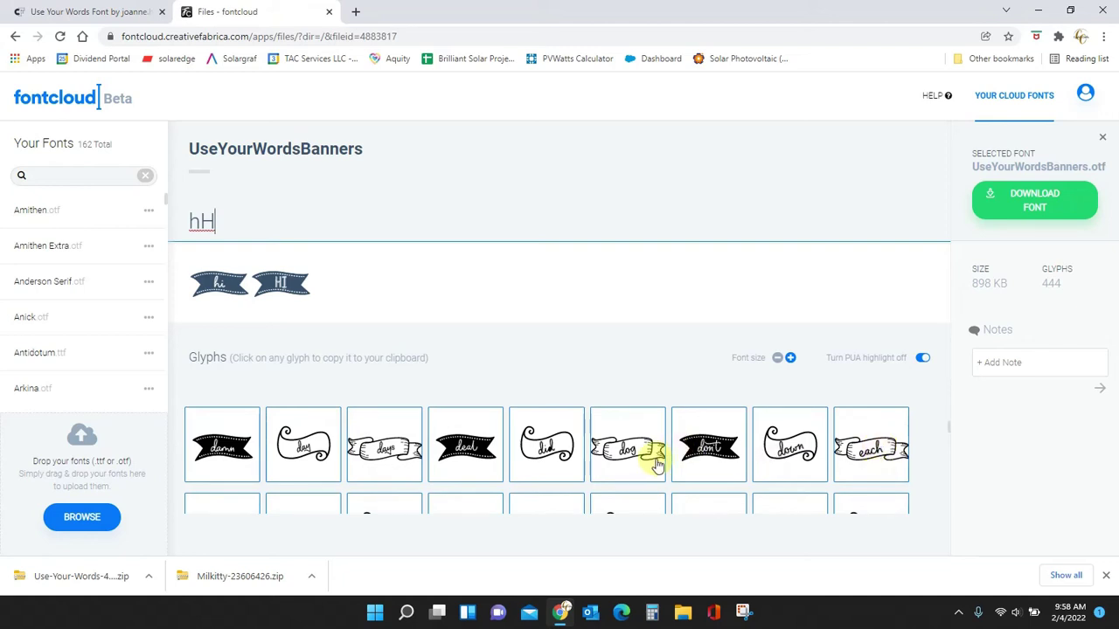
scroll(863, 455, "up", 2)
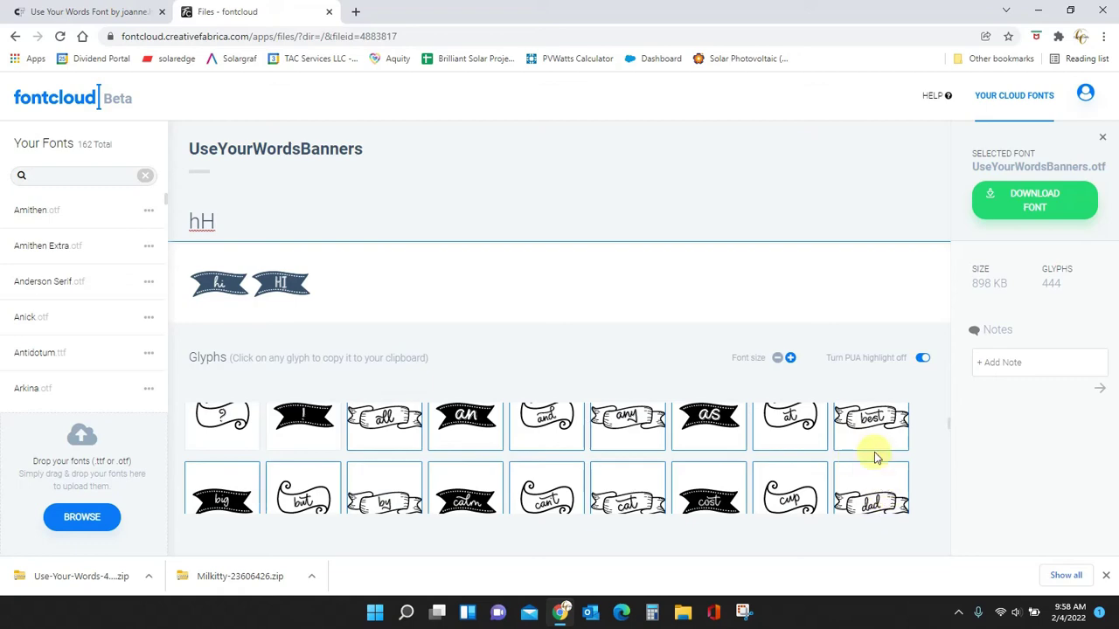
scroll(809, 479, "down", 1)
scroll(811, 479, "down", 1)
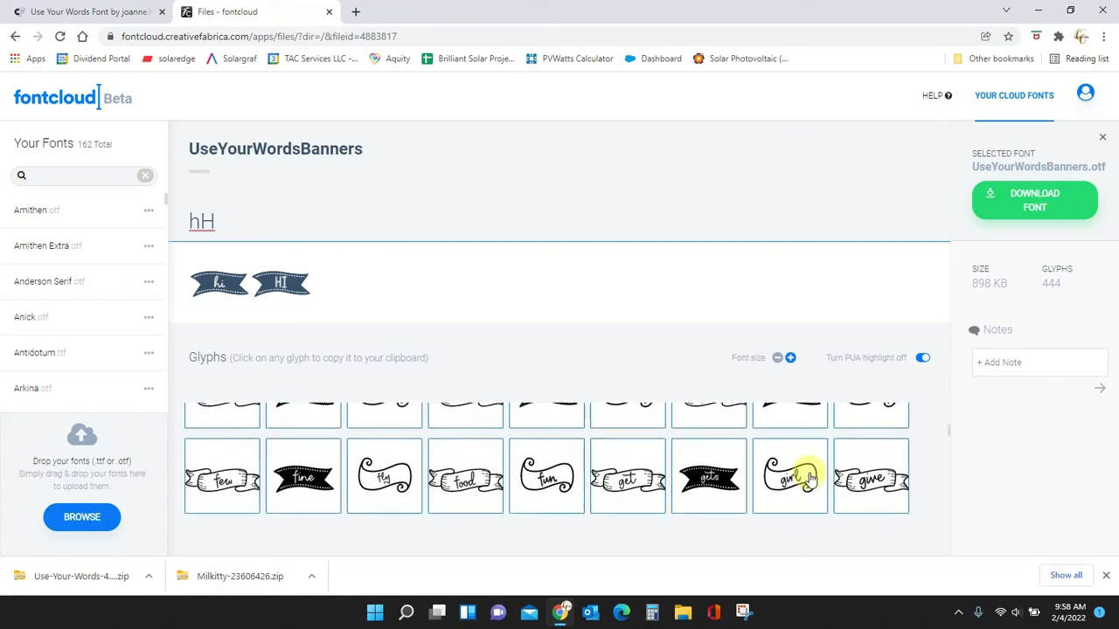
scroll(808, 478, "down", 4)
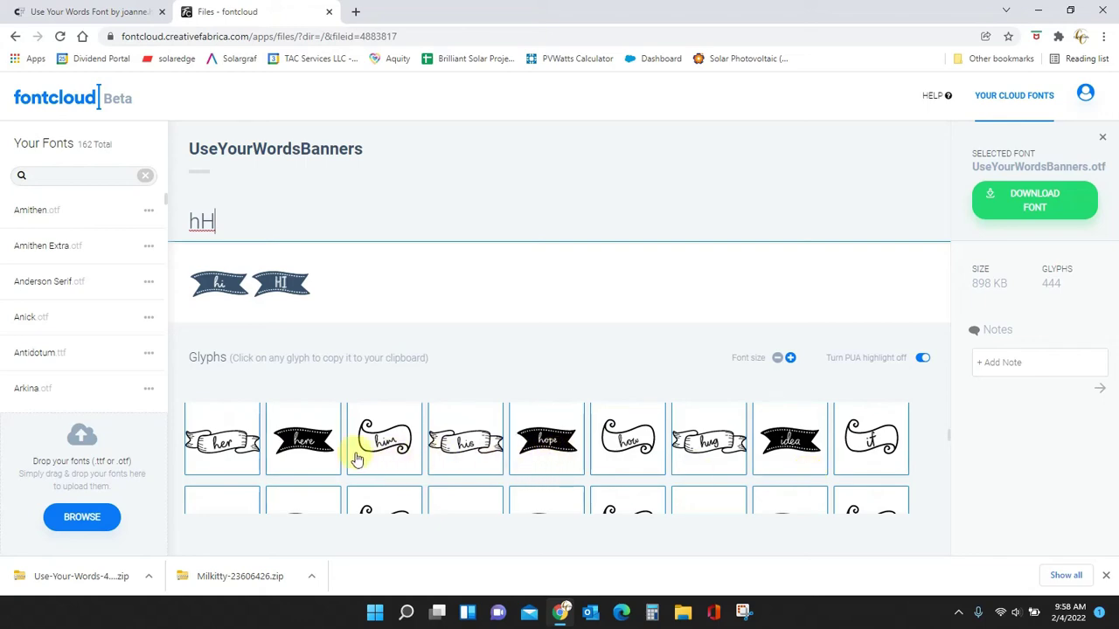
scroll(618, 455, "down", 3)
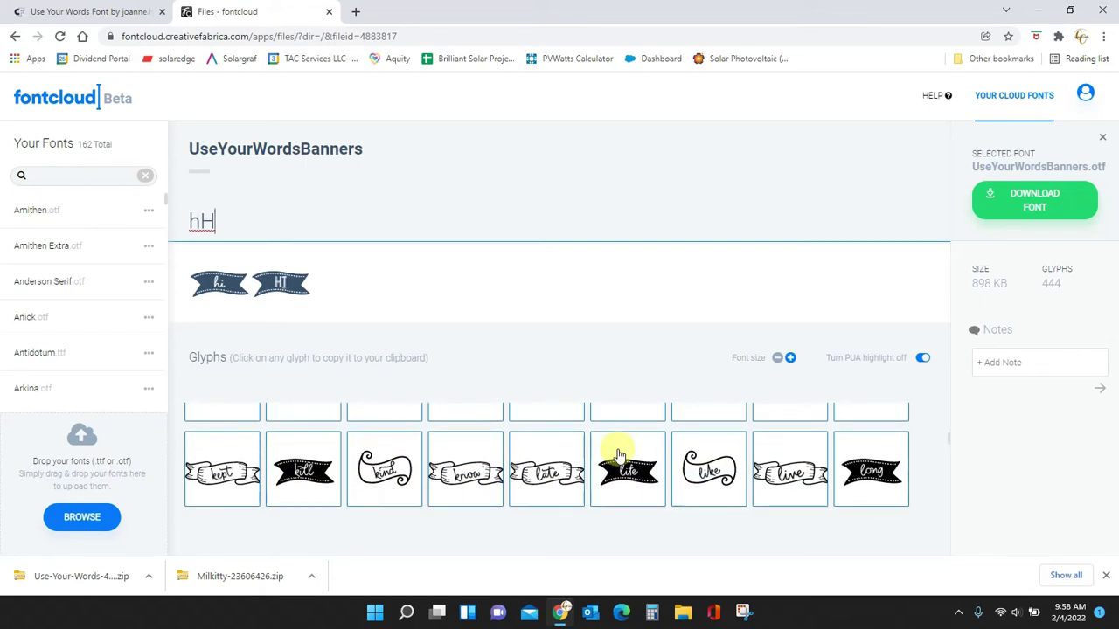
scroll(618, 455, "down", 5)
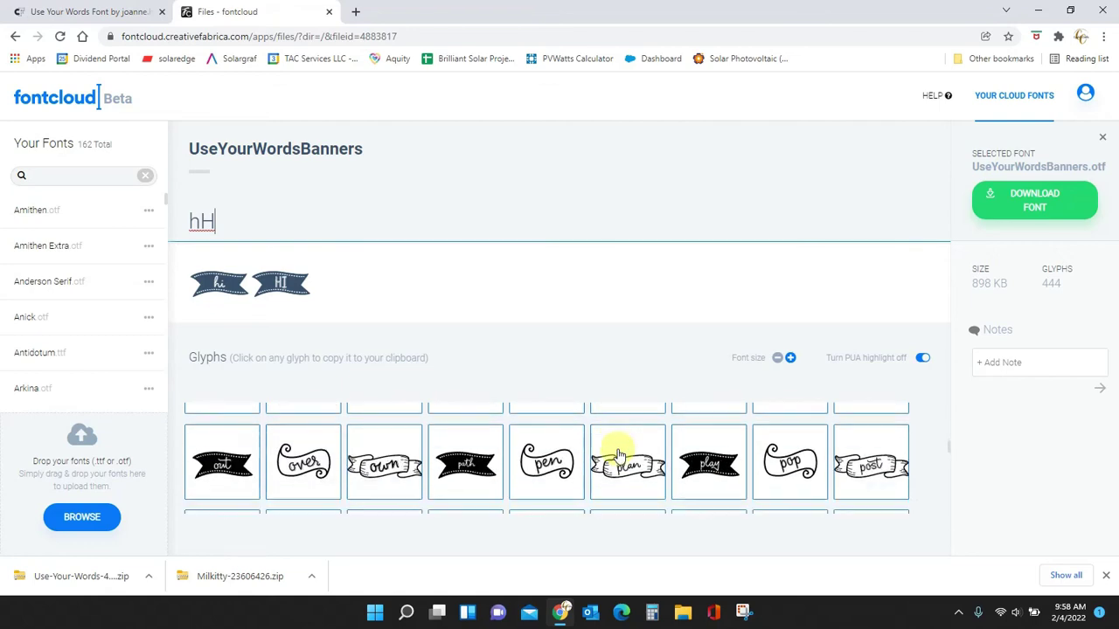
Scroll on to the uppercase banner words, then close the UseYourWordsBanners details
scroll(618, 454, "down", 4)
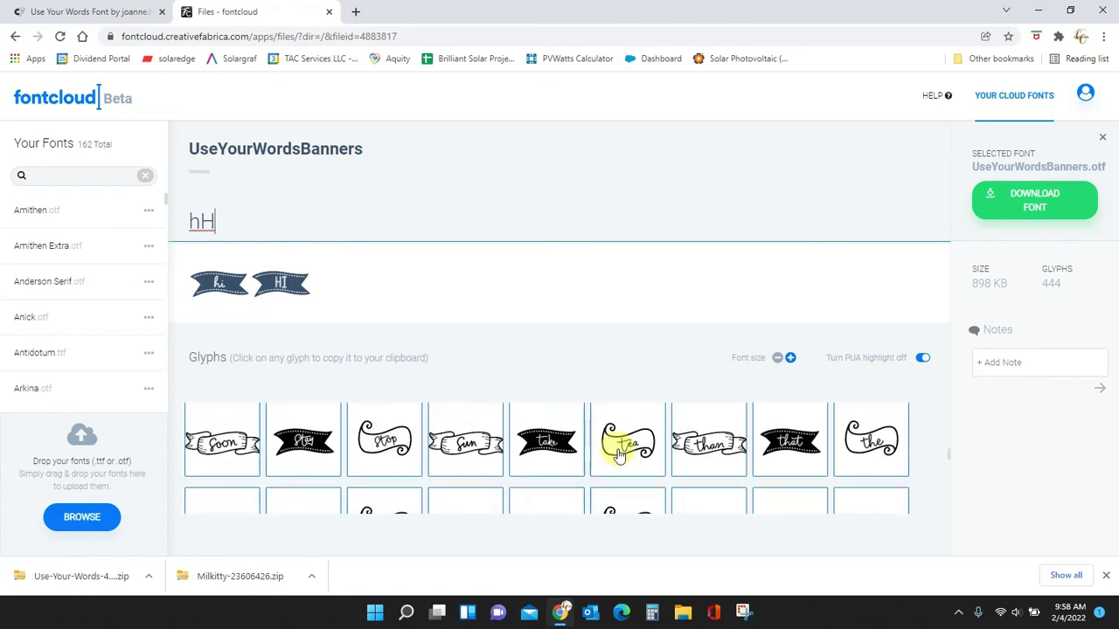
scroll(618, 454, "down", 10)
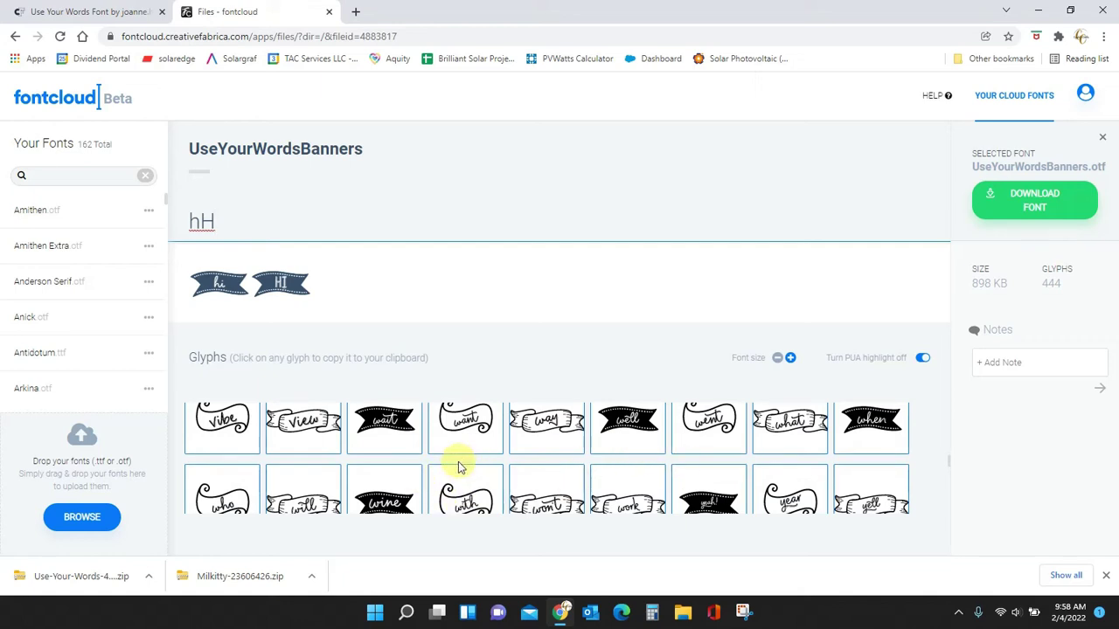
scroll(458, 467, "down", 5)
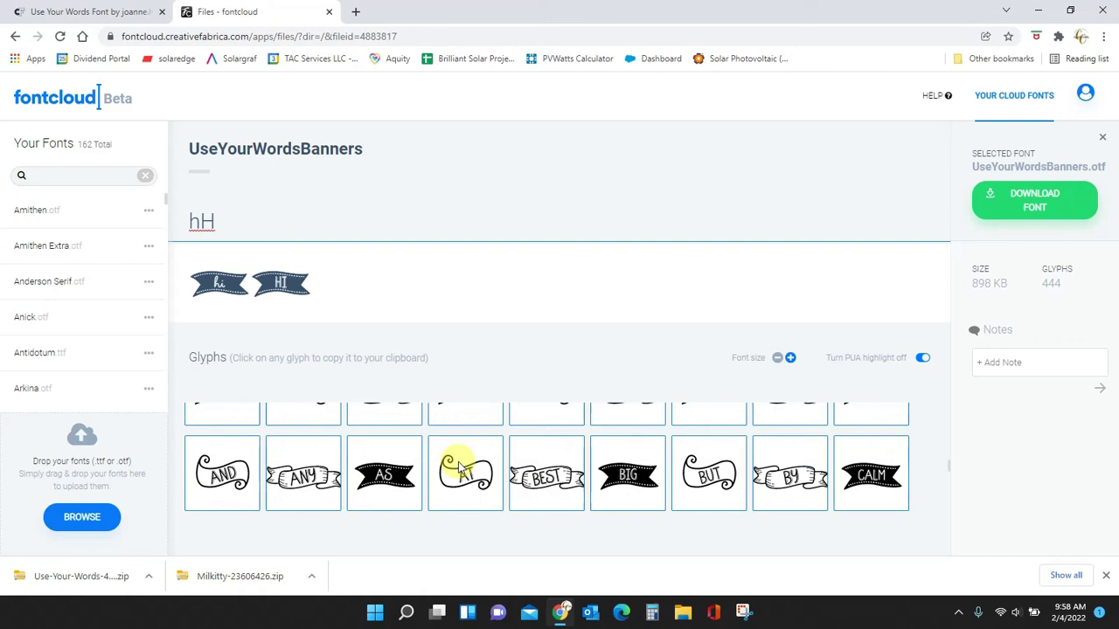
scroll(458, 468, "down", 5)
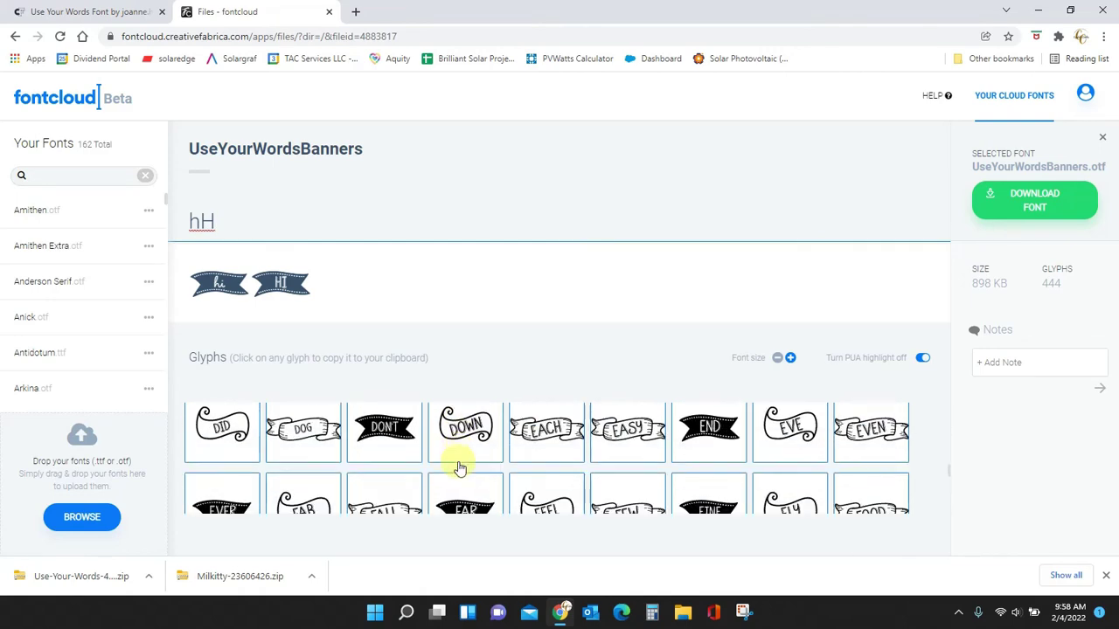
scroll(458, 464, "up", 3)
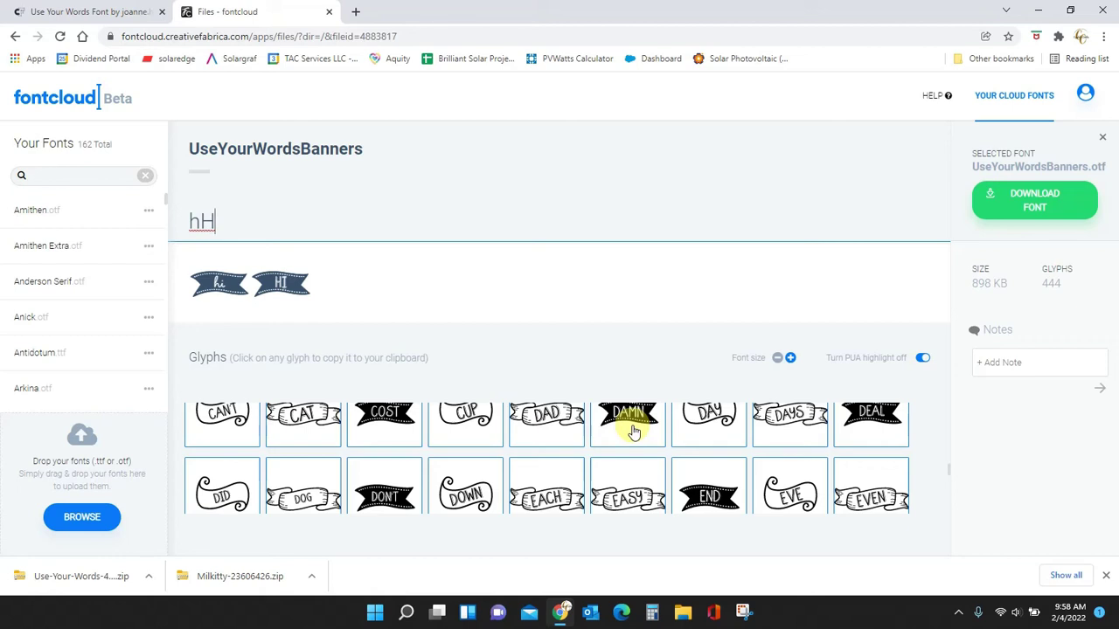
scroll(631, 431, "down", 5)
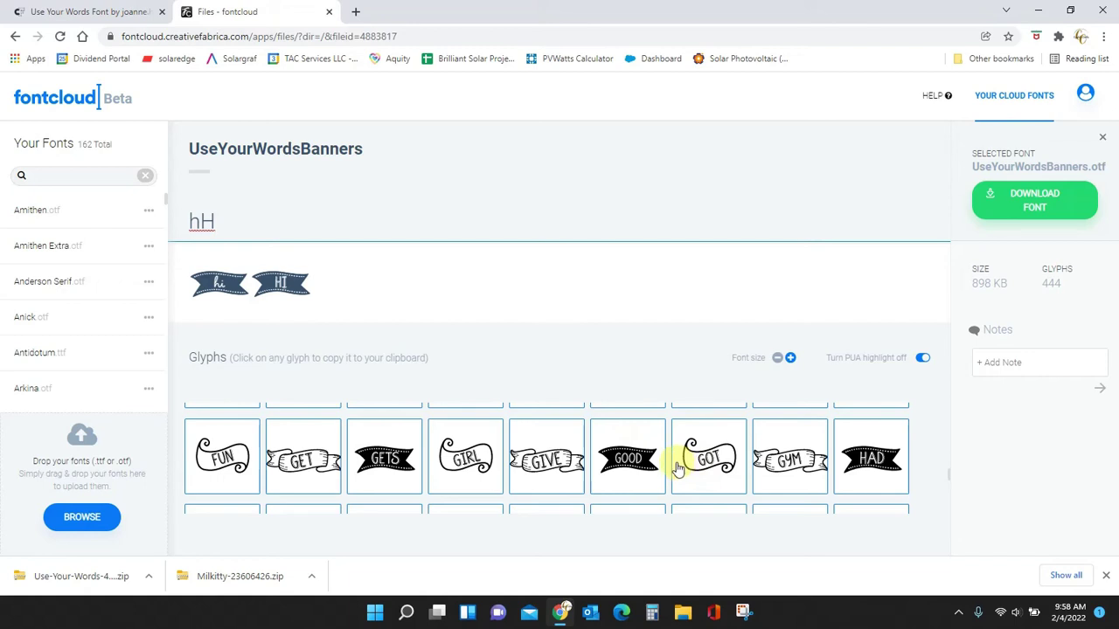
scroll(678, 468, "down", 3)
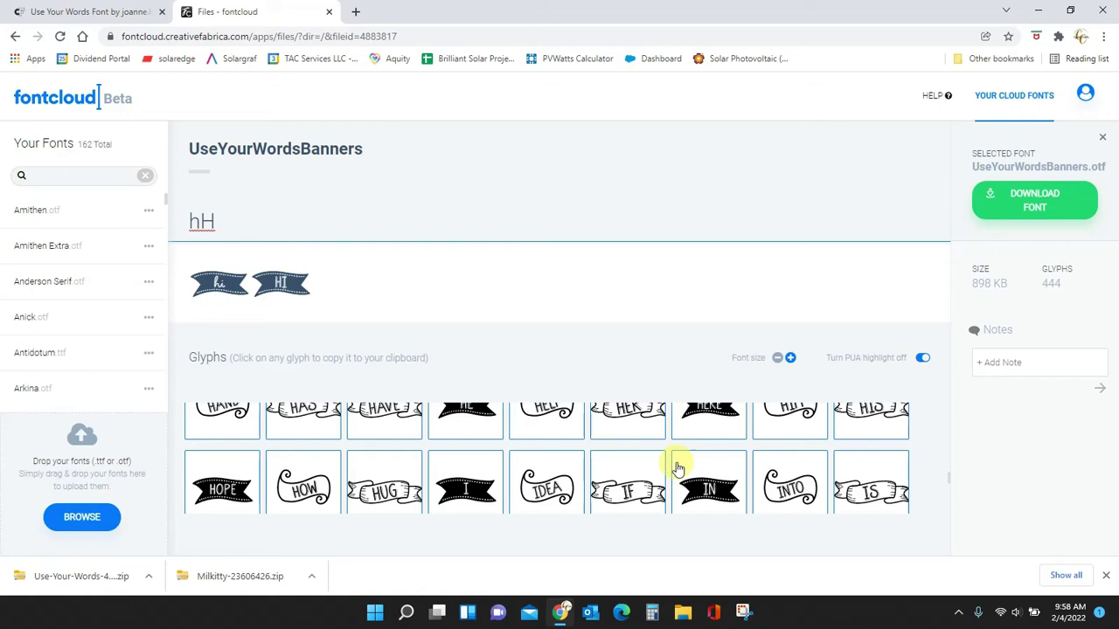
scroll(678, 467, "down", 2)
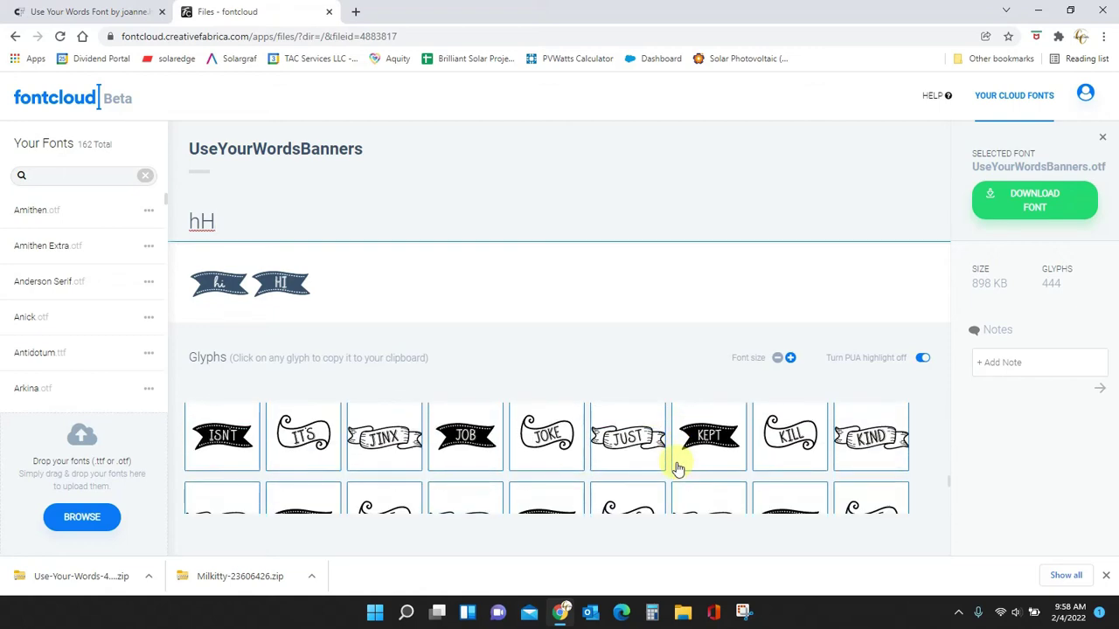
scroll(679, 457, "down", 1)
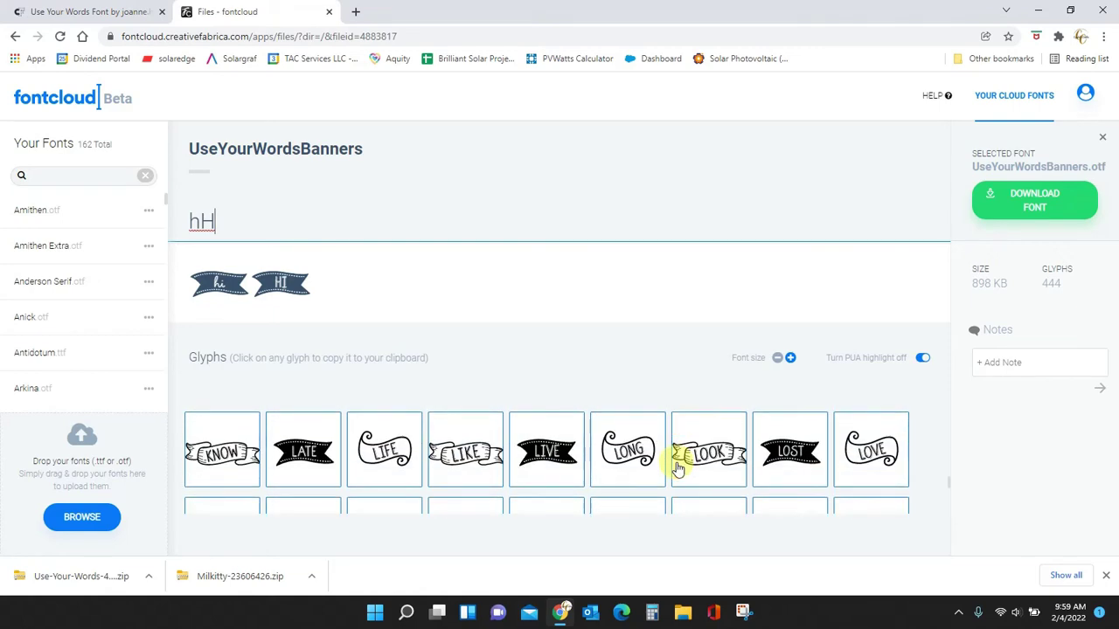
scroll(612, 459, "up", 3)
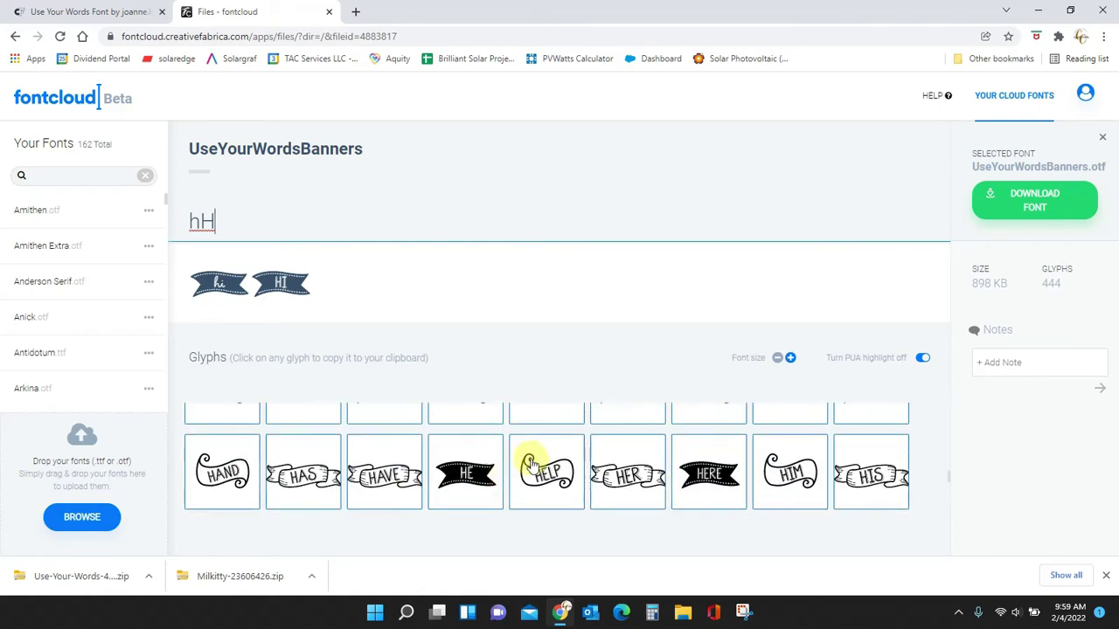
left_click(1100, 142)
Open UseYourWordsCircles and change the preview text from 'hH' to 'abcdefg'
left_click(694, 292)
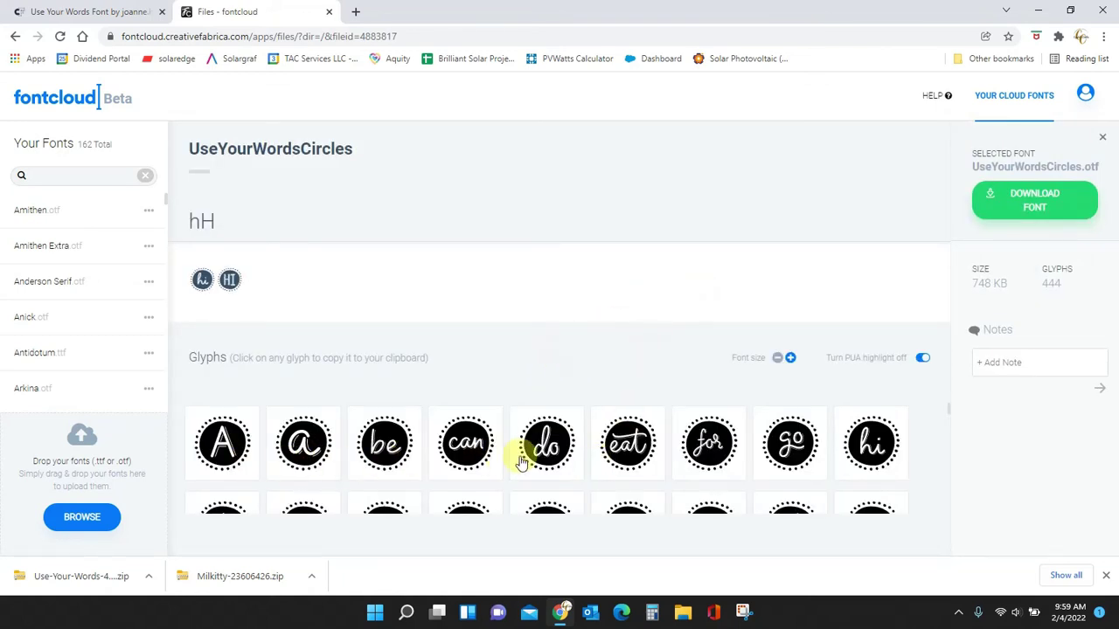
scroll(538, 455, "down", 3)
scroll(549, 459, "down", 4)
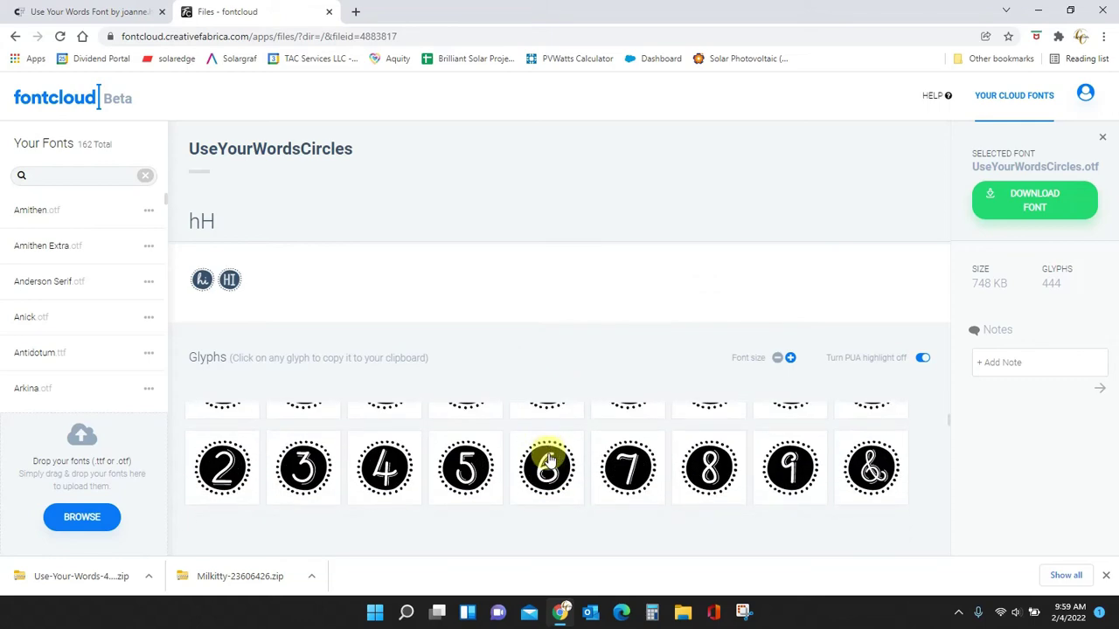
left_click(313, 236)
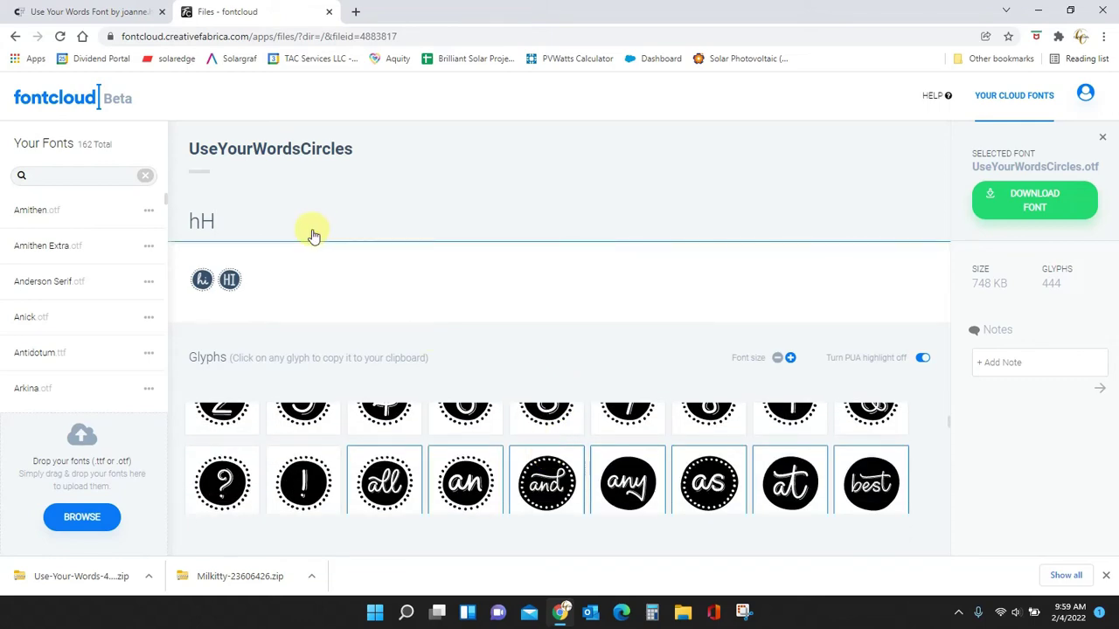
key("BackSpace")
key("BackSpace")
type("abcde")
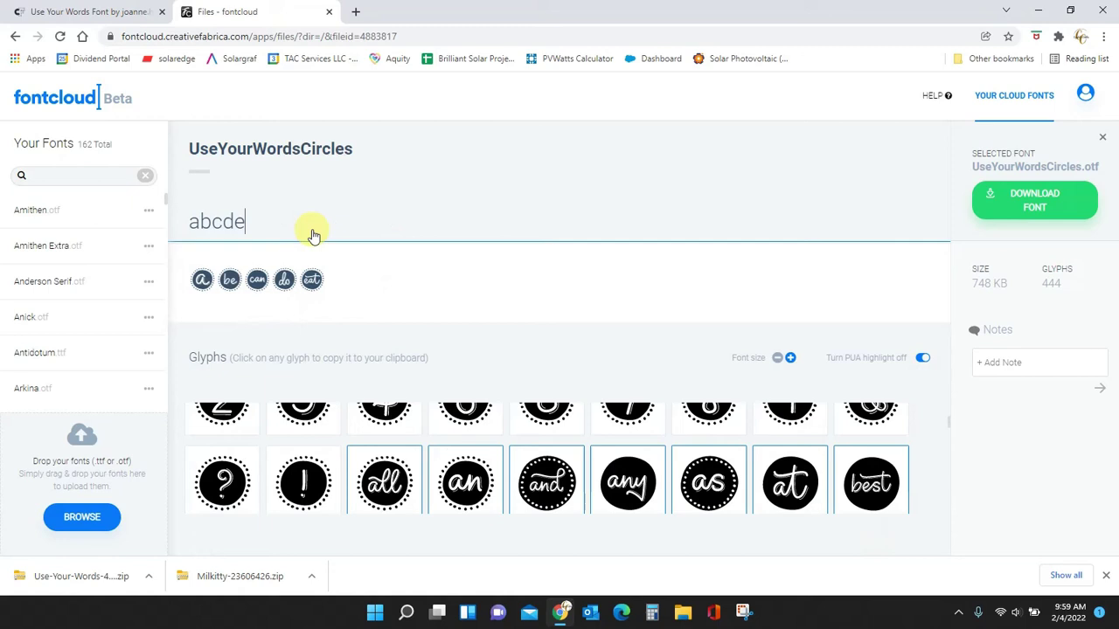
type("fg")
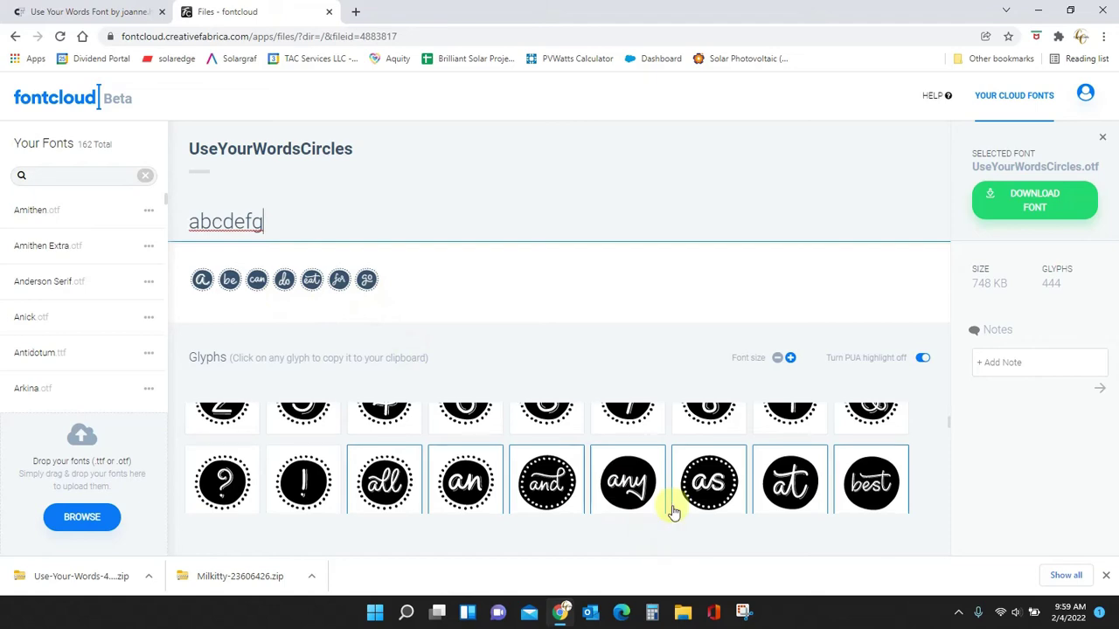
Scroll through the UseYourWordsCircles glyph grid
scroll(671, 510, "down", 1)
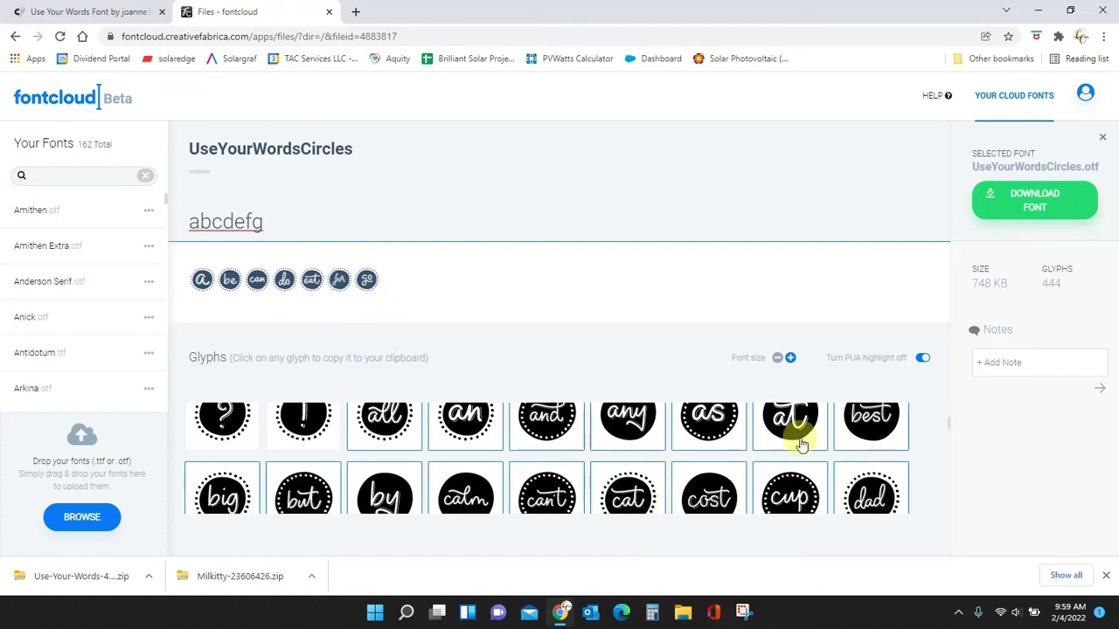
scroll(801, 444, "down", 2)
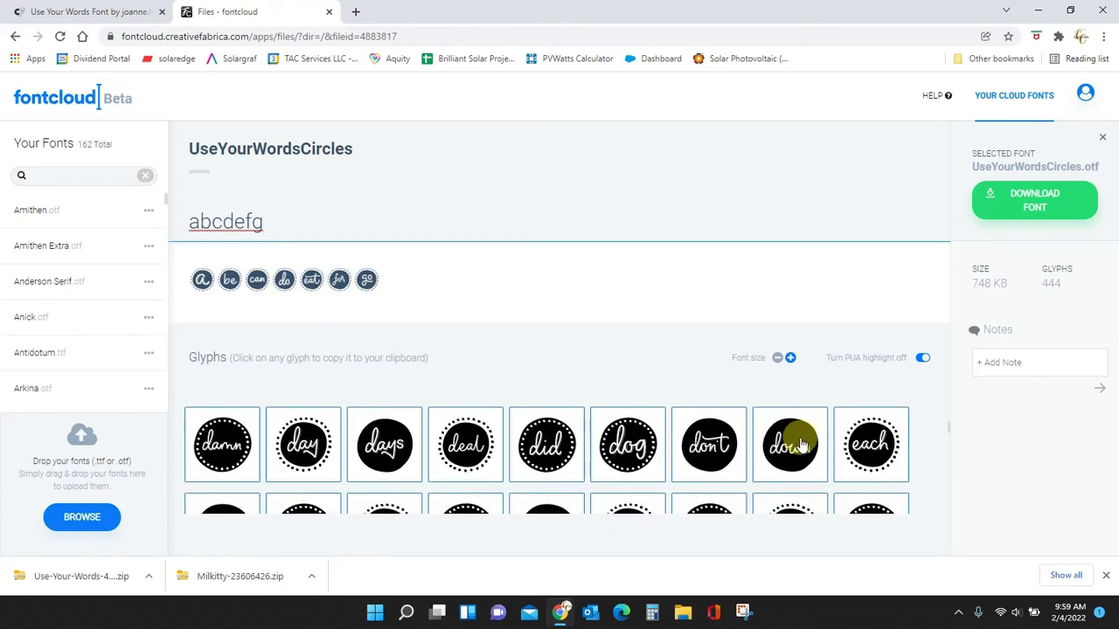
scroll(802, 444, "down", 1)
scroll(796, 439, "down", 3)
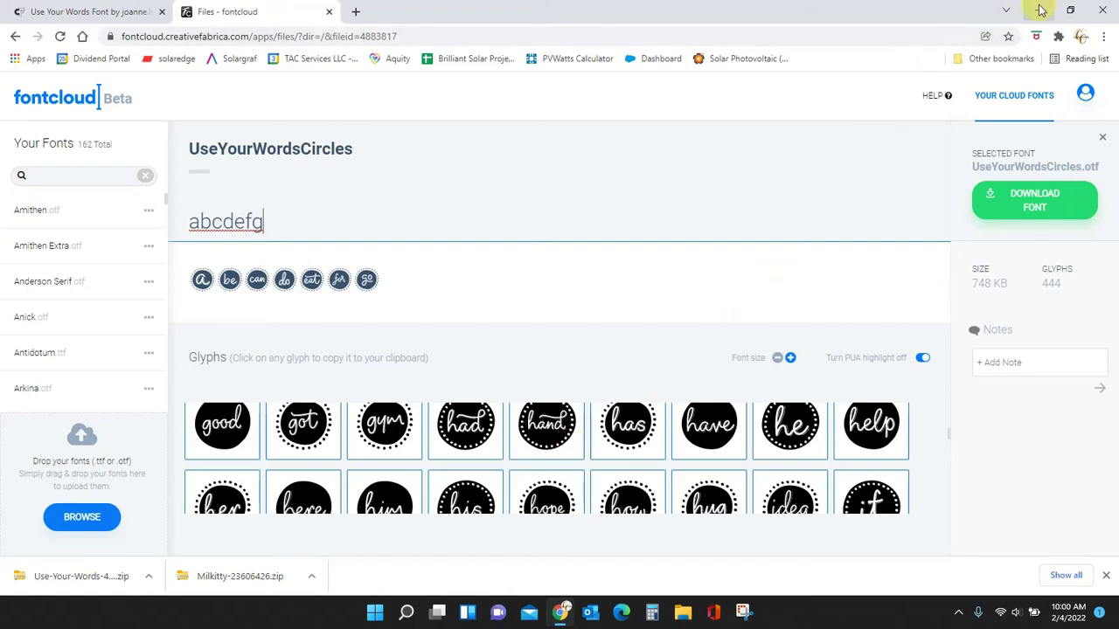
Minimize Chrome, launch Cricut Design Space from the desktop, and scroll to My Projects
left_click(1041, 11)
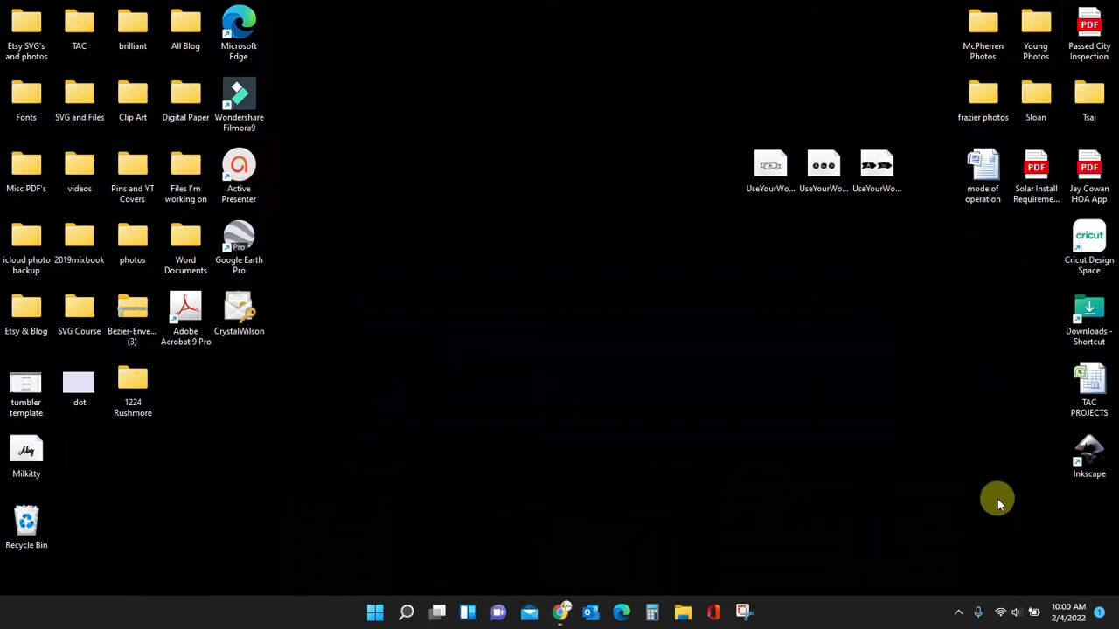
double_click(1080, 248)
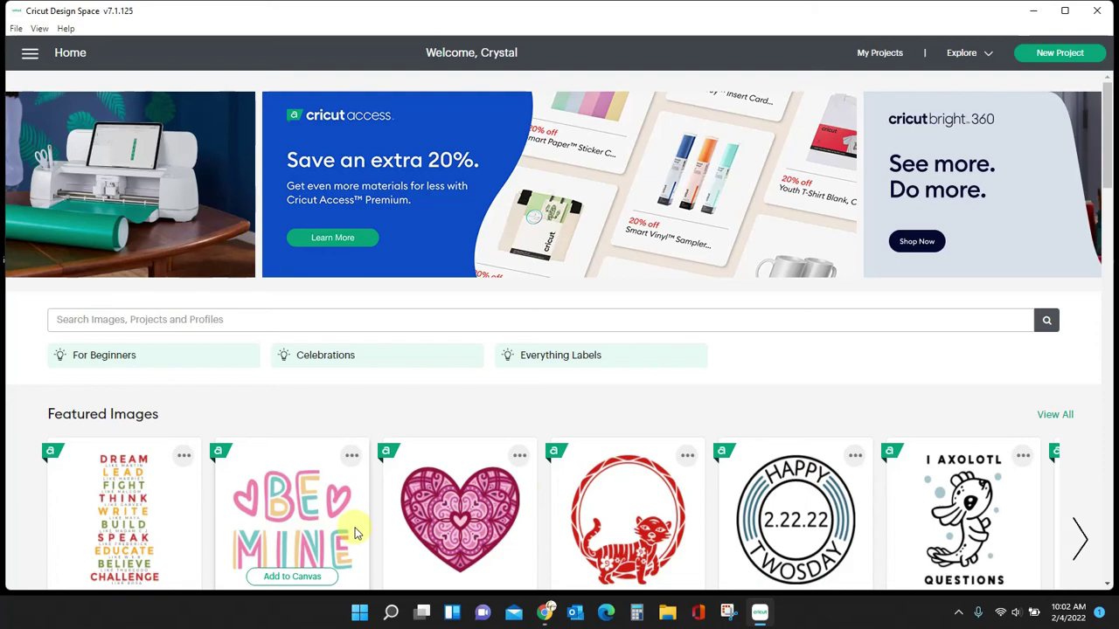
scroll(480, 459, "down", 1)
scroll(480, 460, "down", 5)
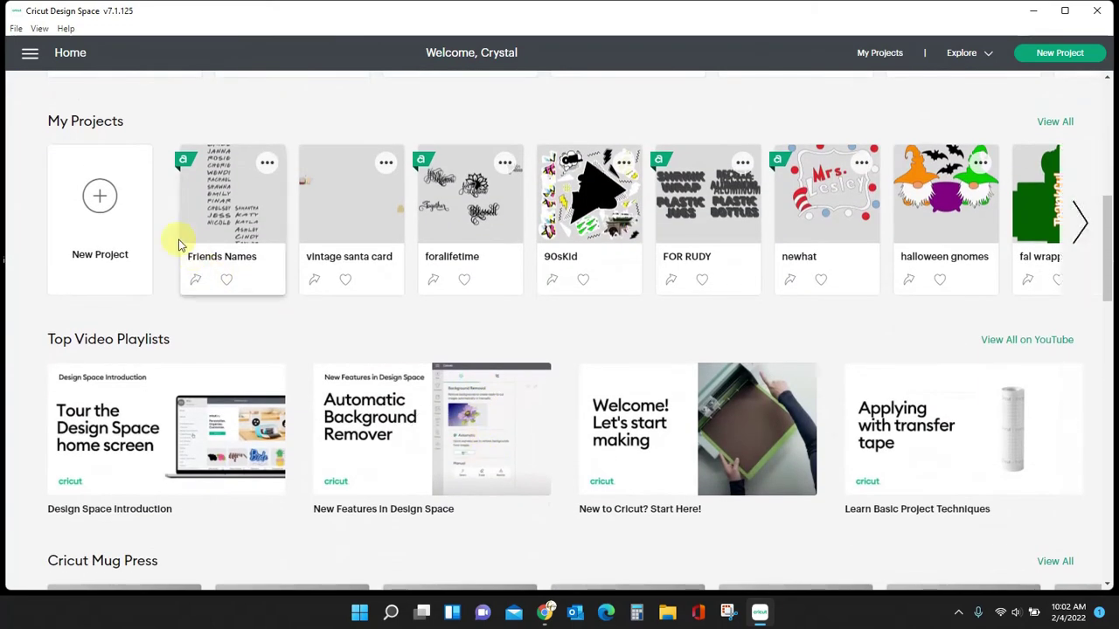
Start a new canvas with a text box and search the fonts for 'use'
left_click(102, 199)
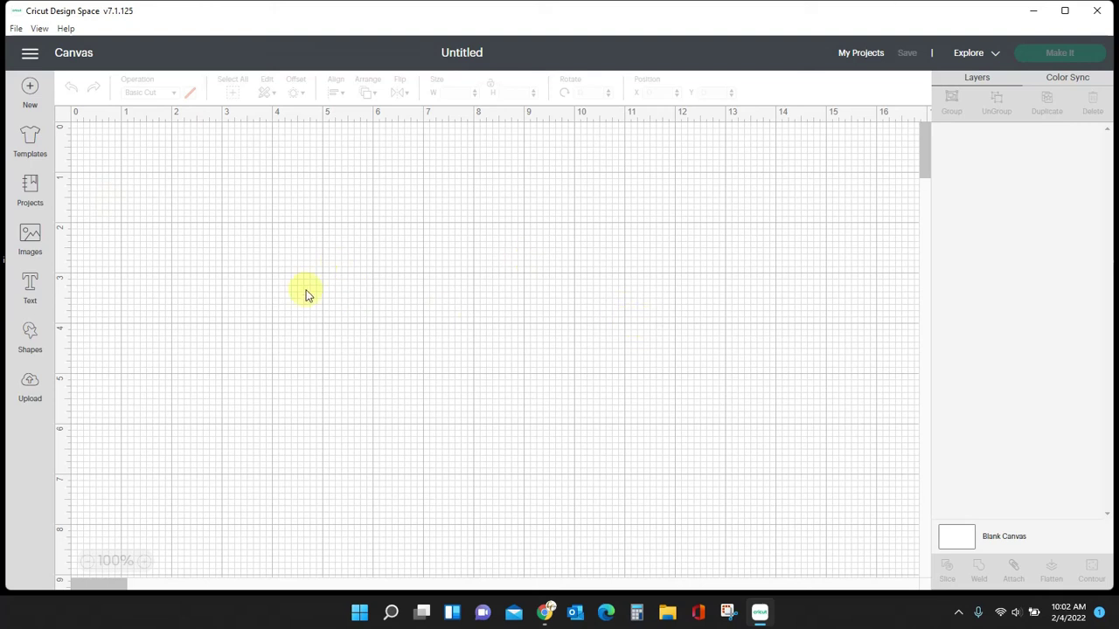
left_click(31, 292)
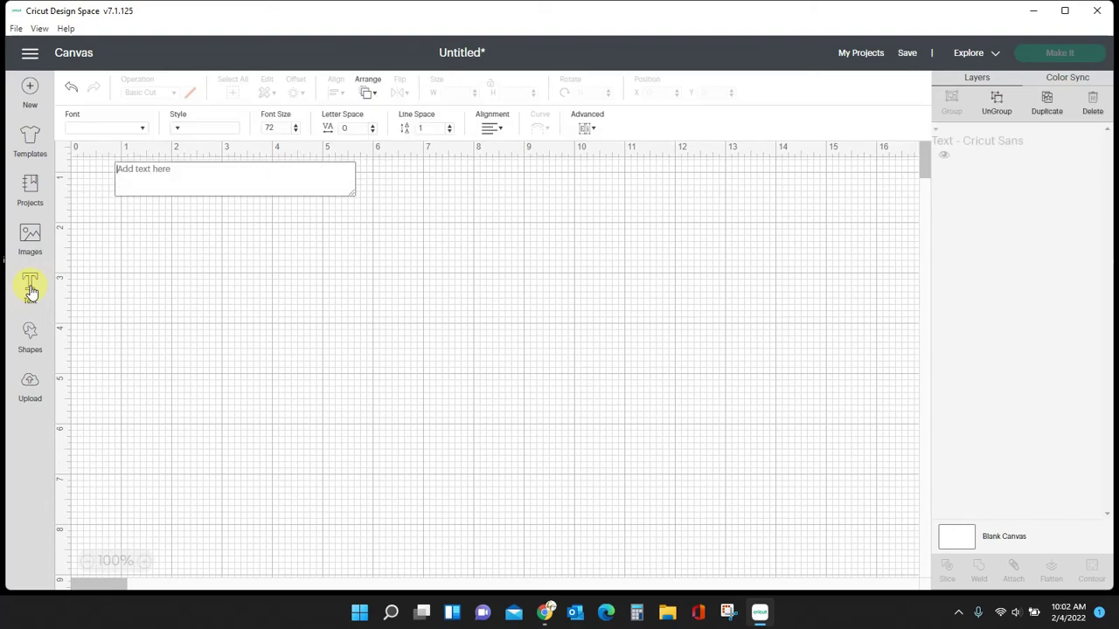
left_click(127, 131)
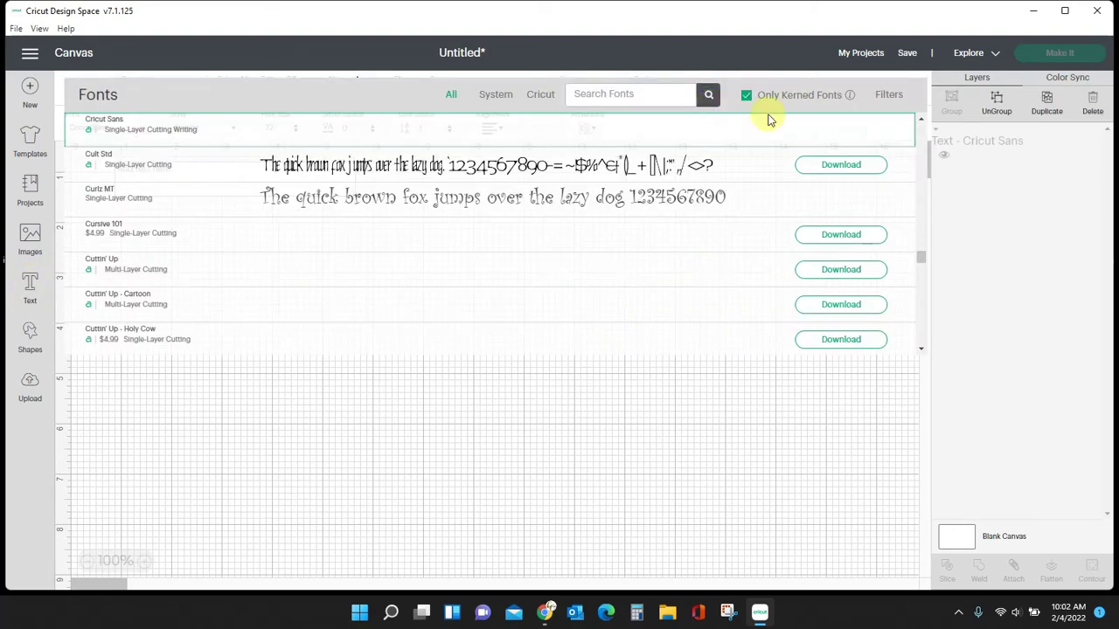
left_click_drag(921, 257, 922, 300)
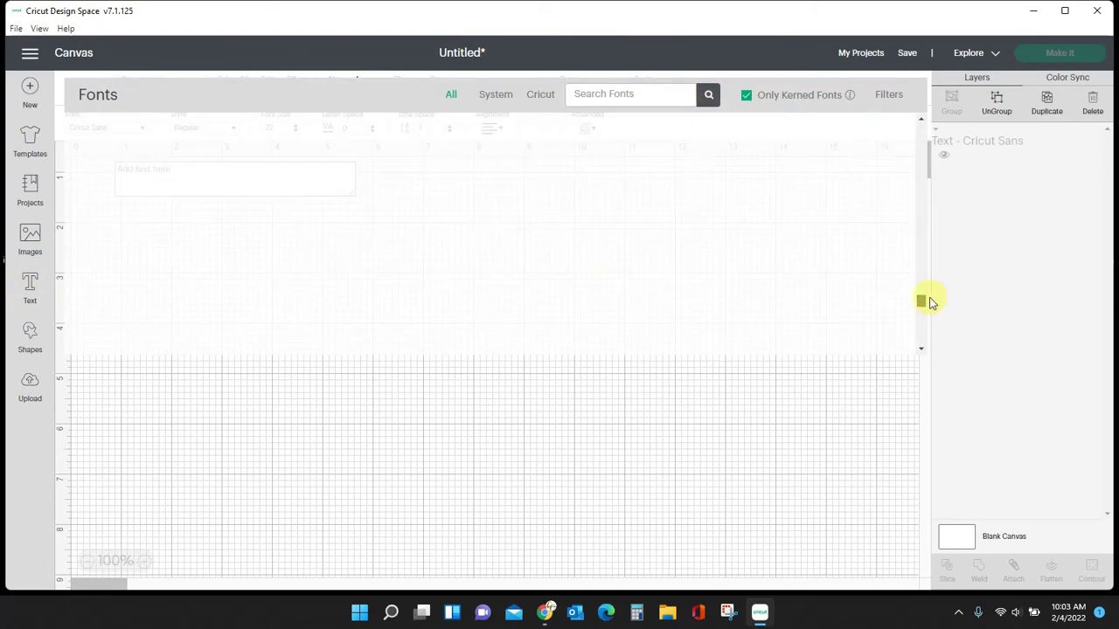
left_click(613, 94)
type("s")
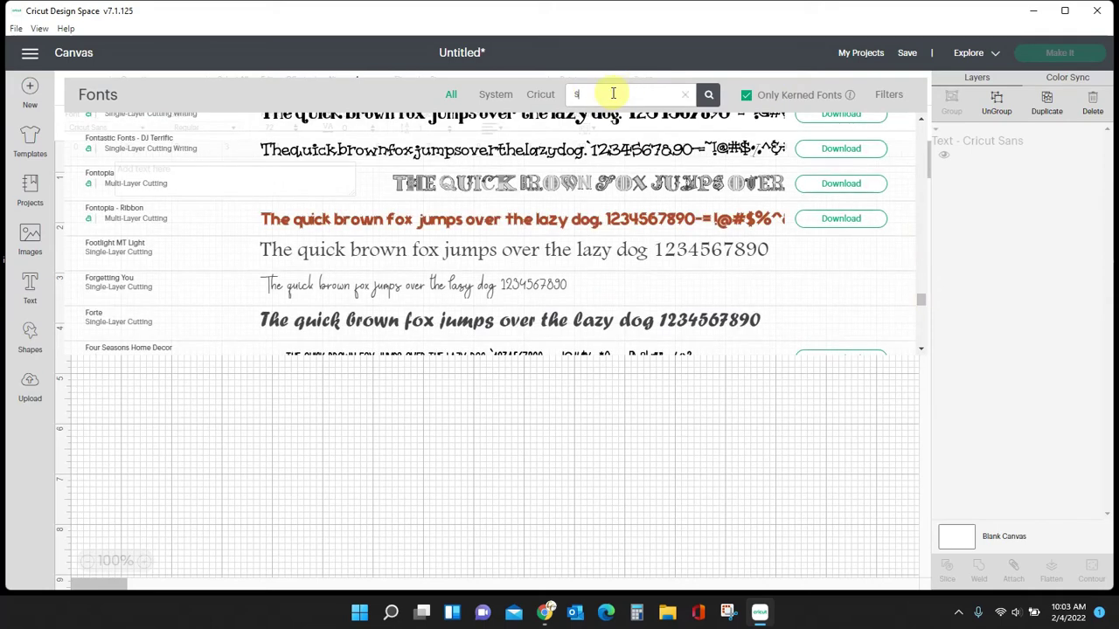
type("e")
key("BackSpace")
key("BackSpace")
type("use")
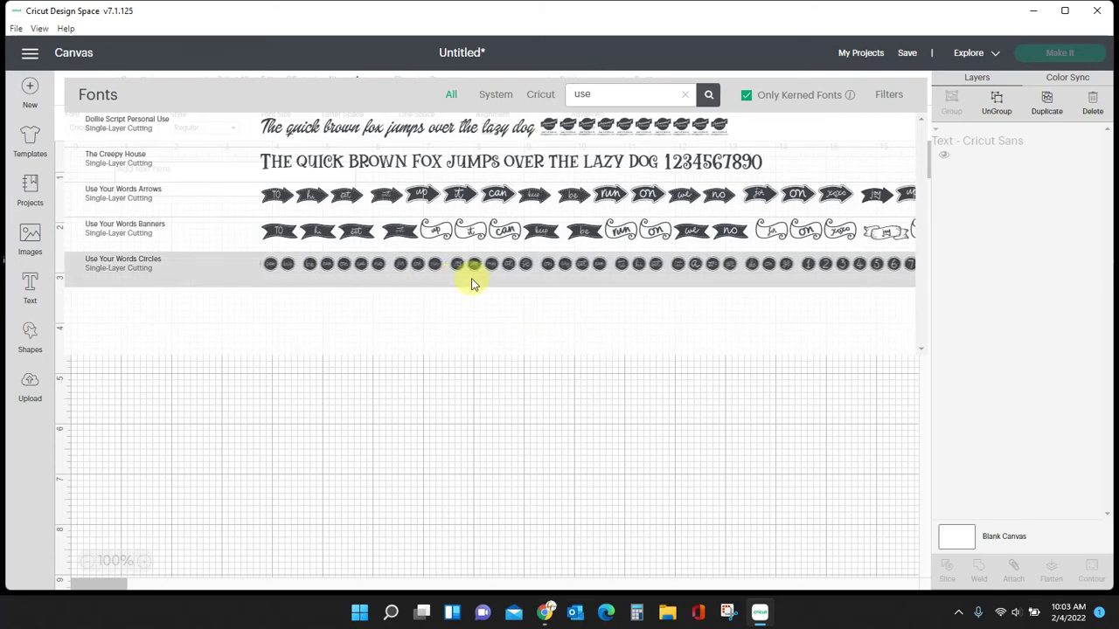
Type 'a' in Use Your Words Arrows, move it top right, and add another text box
left_click(467, 198)
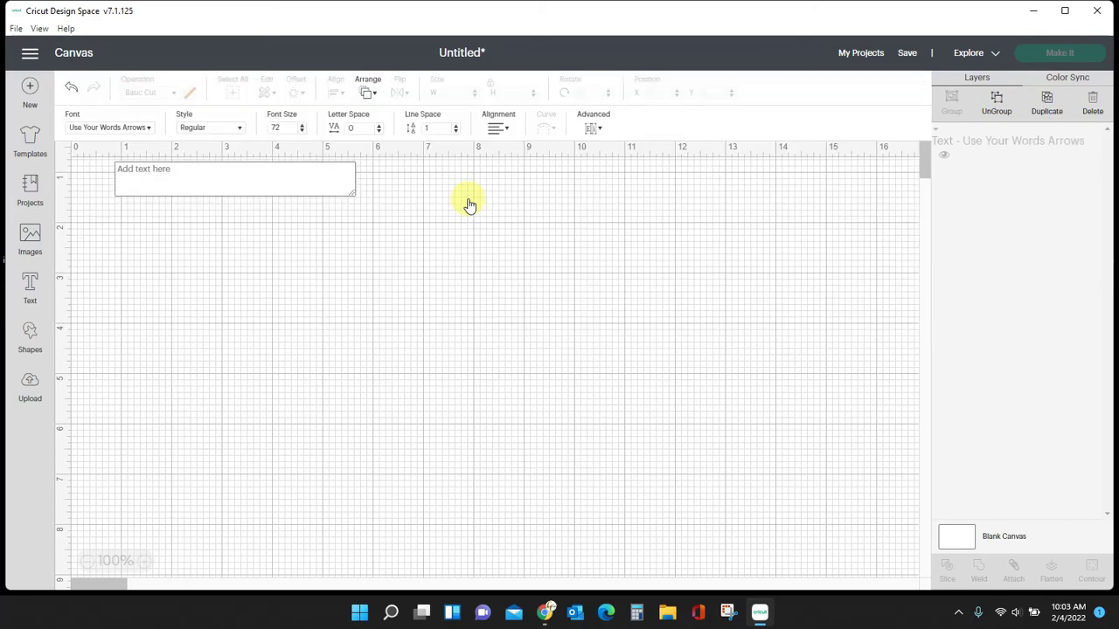
left_click(234, 190)
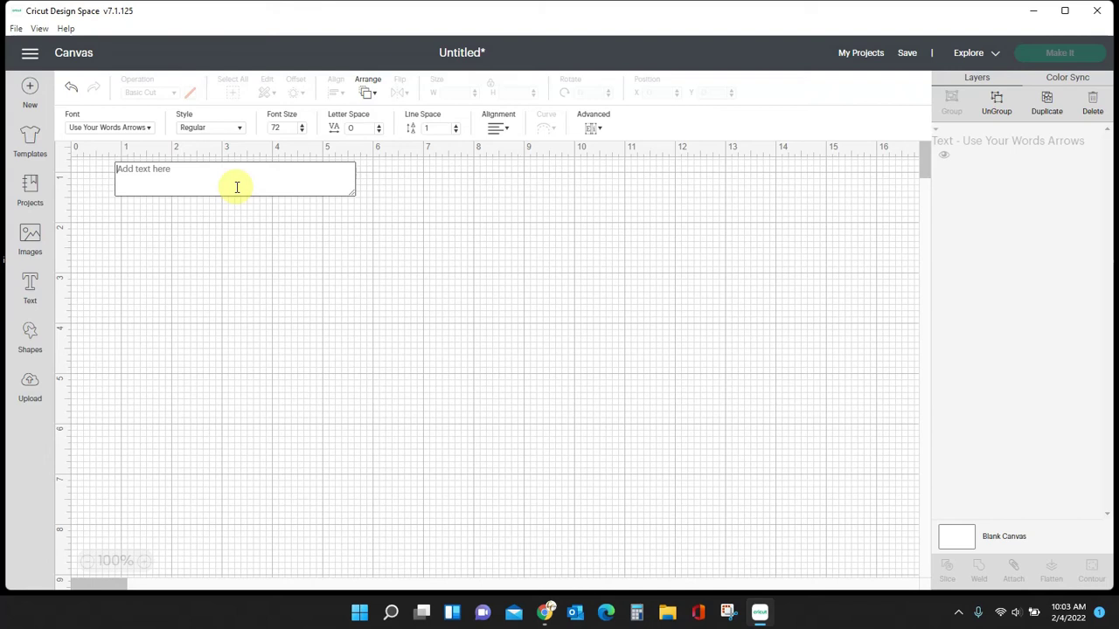
type("a")
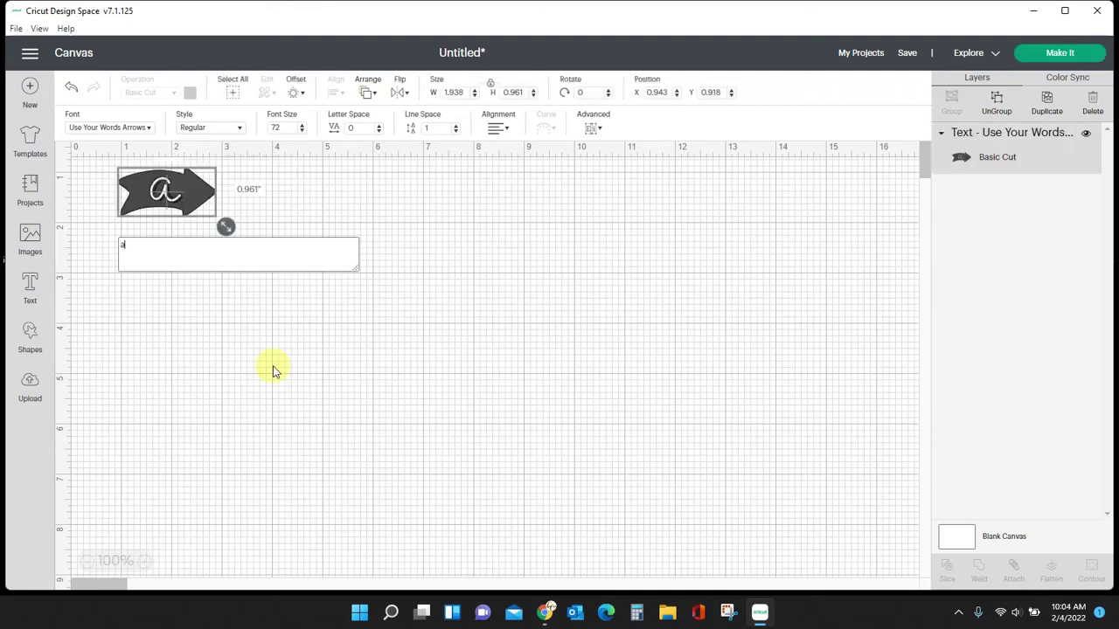
left_click(272, 372)
left_click_drag(203, 205, 843, 232)
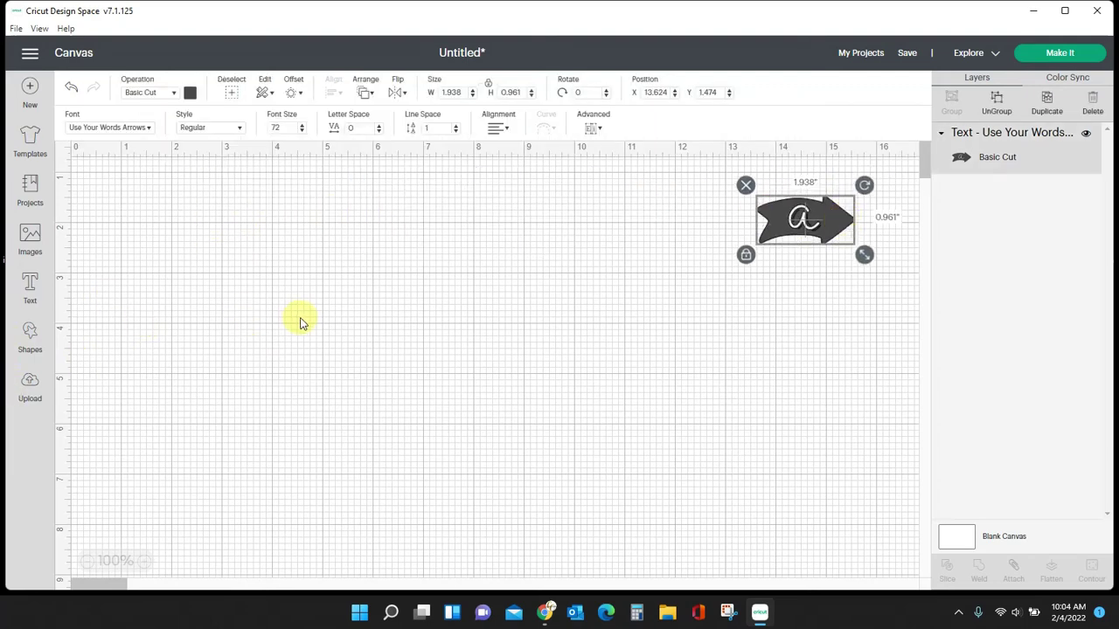
left_click(30, 289)
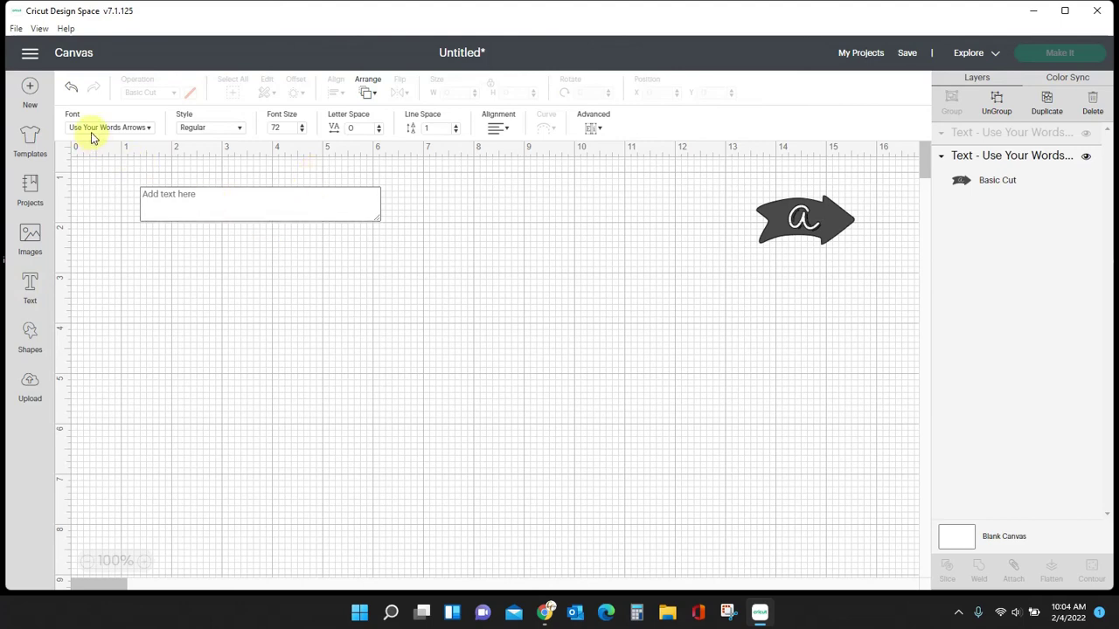
left_click(544, 616)
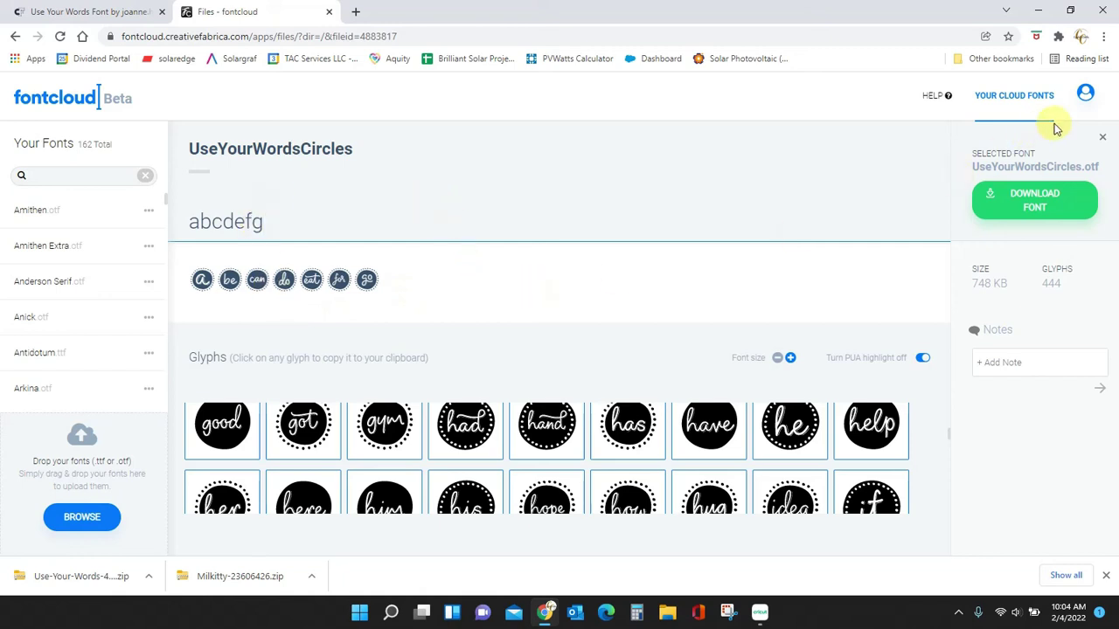
Copy the 'hug' glyph from Fontcloud's UseYourWordsArrows font and return to Design Space's empty text box
left_click(1104, 142)
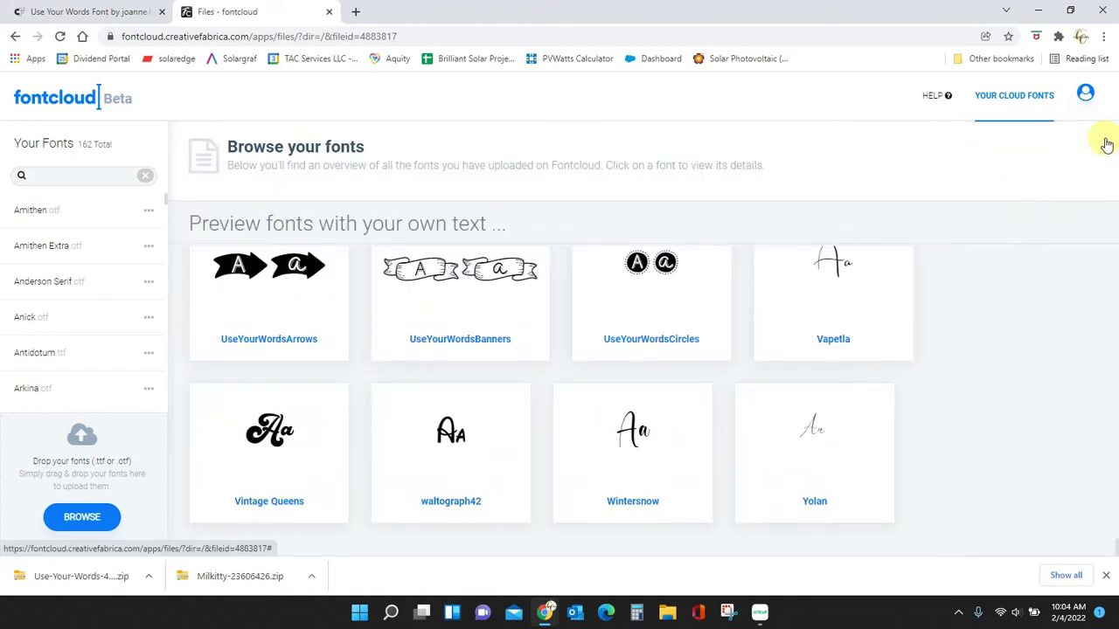
left_click(287, 305)
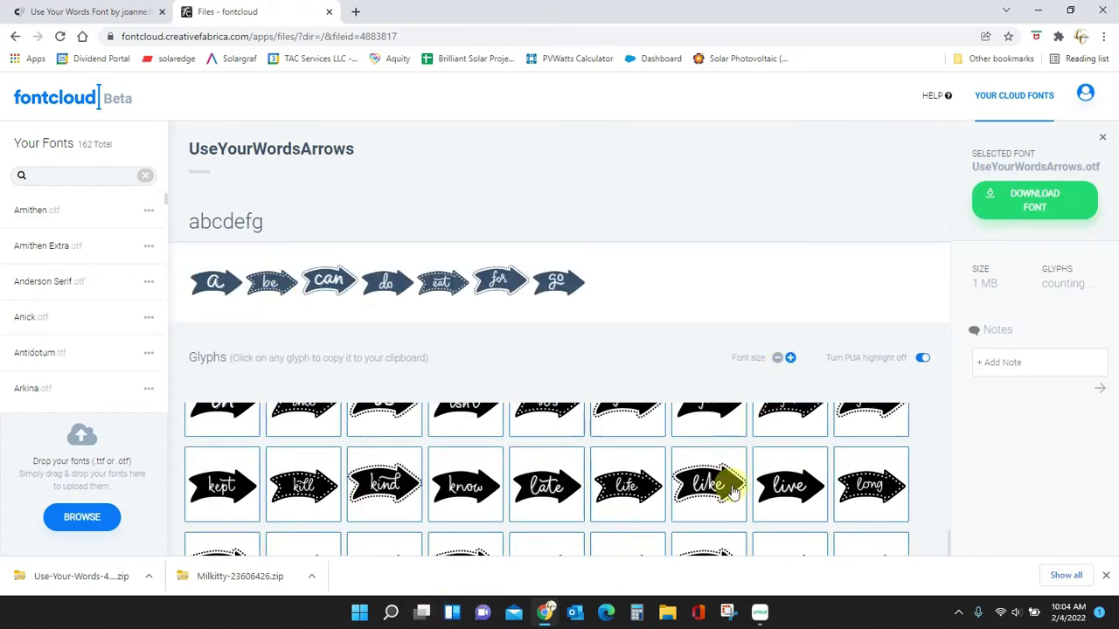
scroll(727, 488, "up", 2)
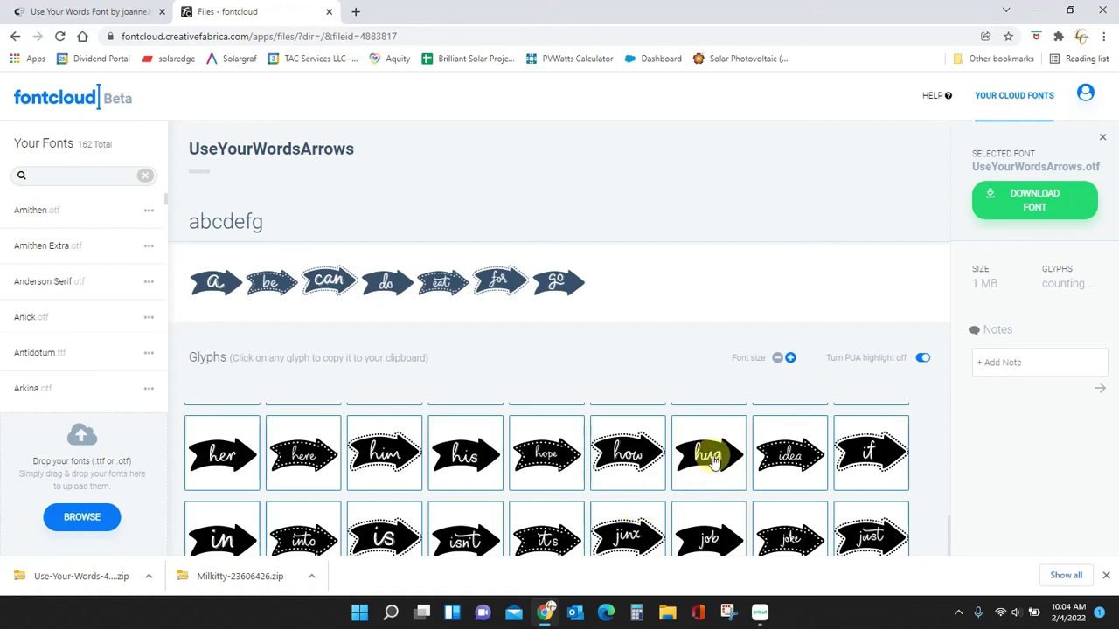
left_click(712, 458)
left_click(760, 612)
left_click(237, 205)
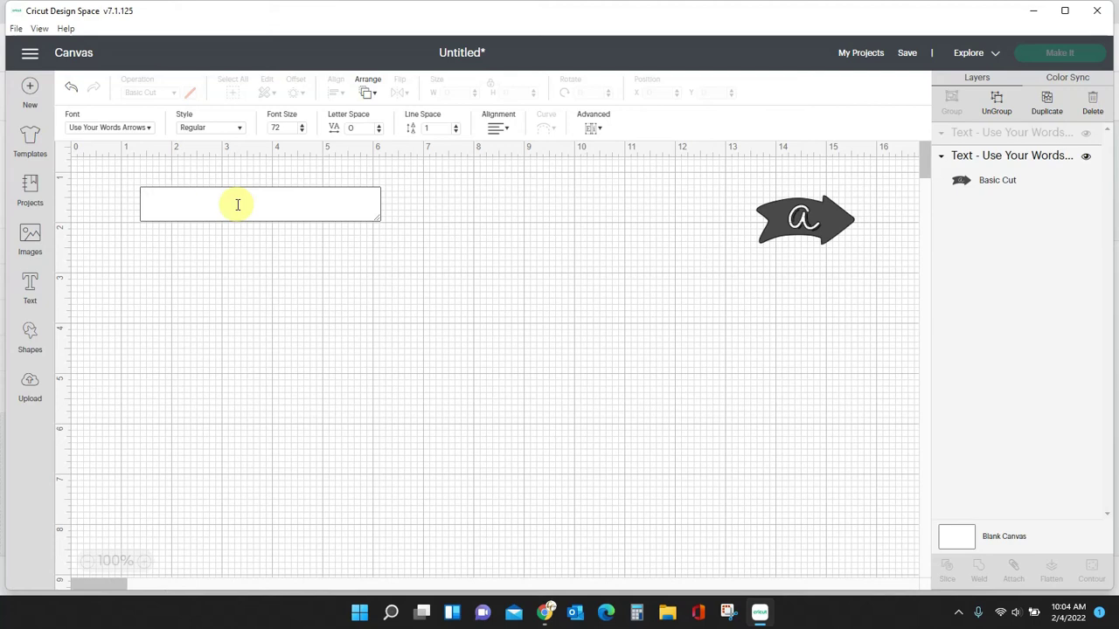
Paste the 'hug' arrow, enlarged to 4.485 × 2.224 in, near the top centre and add another text box
type("hug")
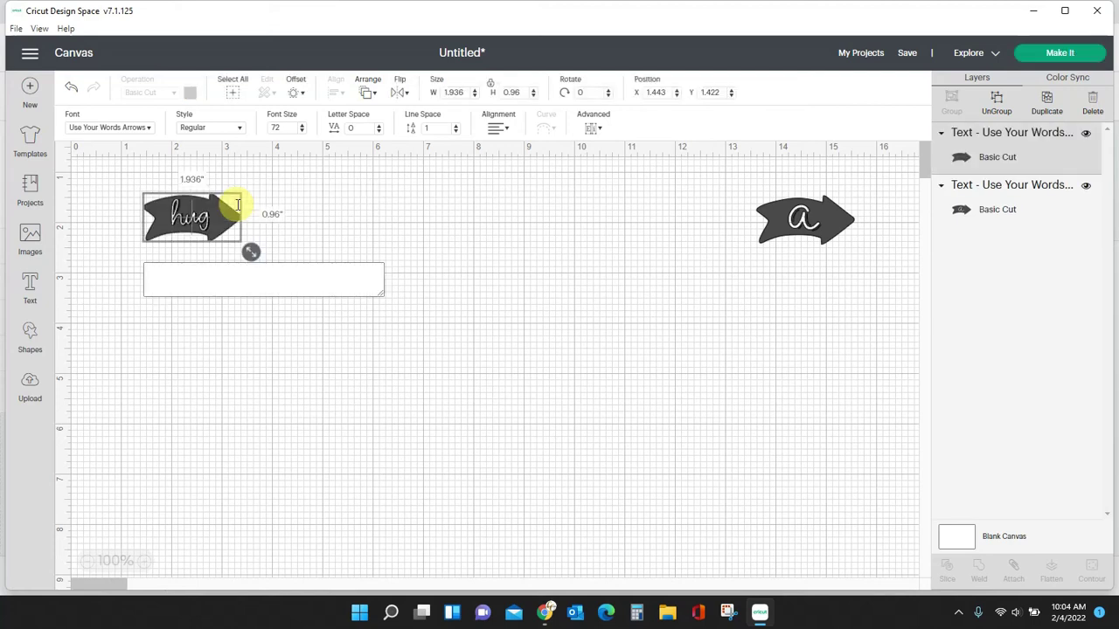
left_click(315, 487)
left_click_drag(239, 232, 556, 294)
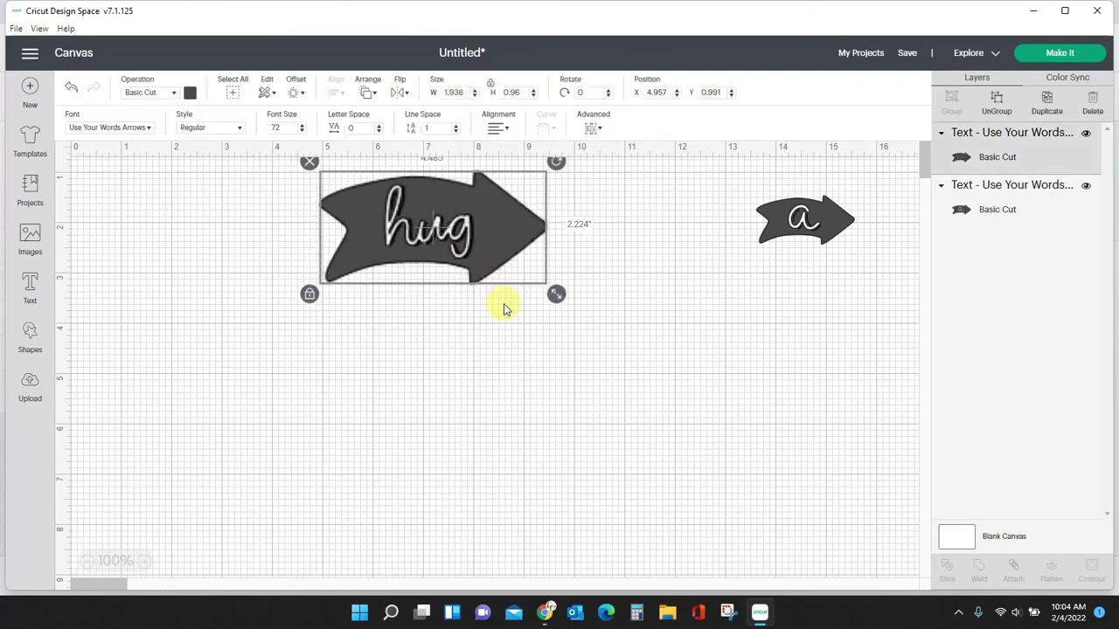
left_click(397, 367)
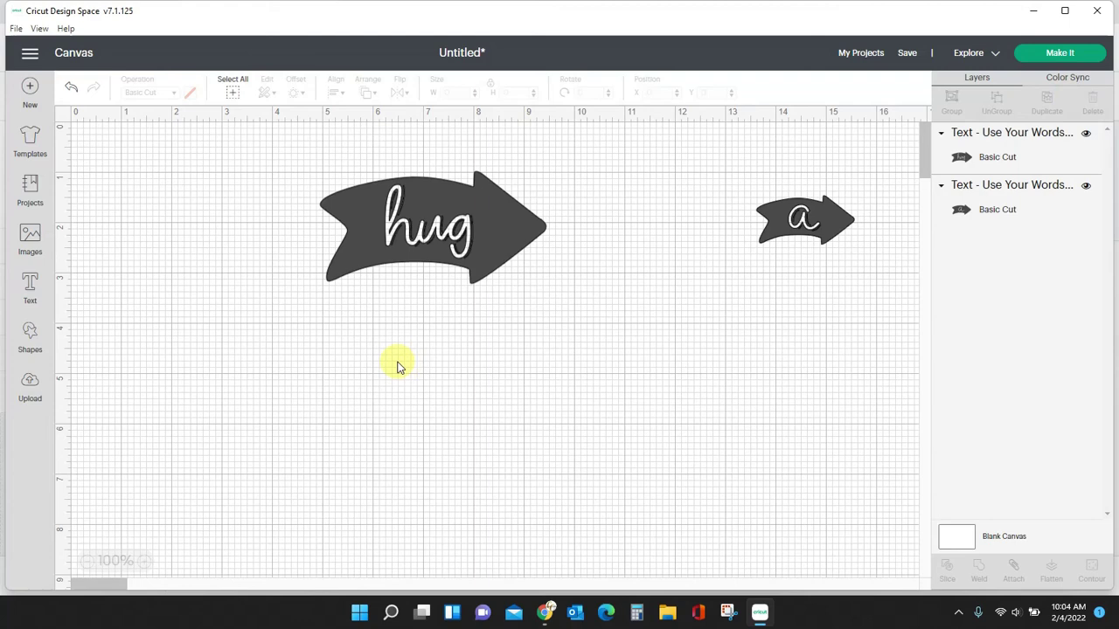
left_click(30, 291)
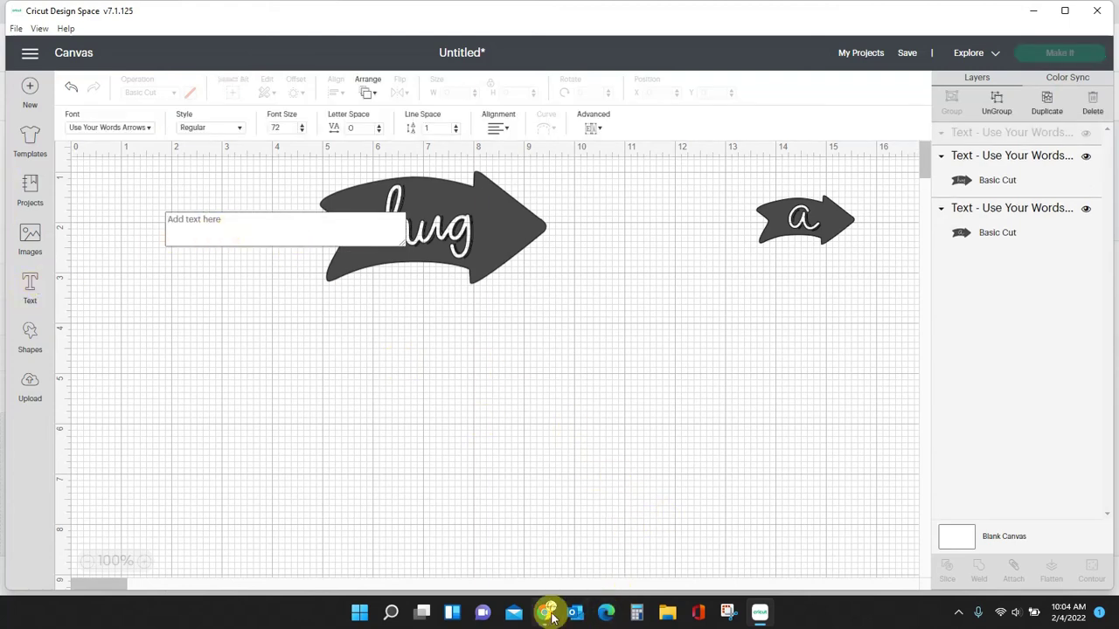
Find and copy the 'mug' arrow in the UseYourWordsArrows glyph grid, then return to the empty text box
left_click(548, 613)
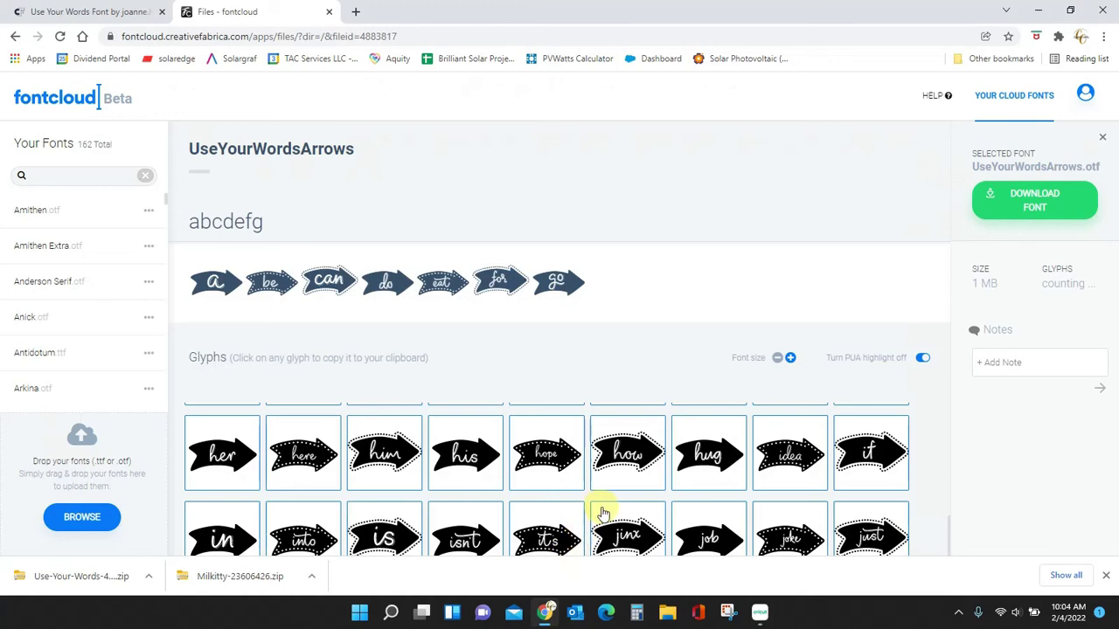
scroll(603, 513, "down", 2)
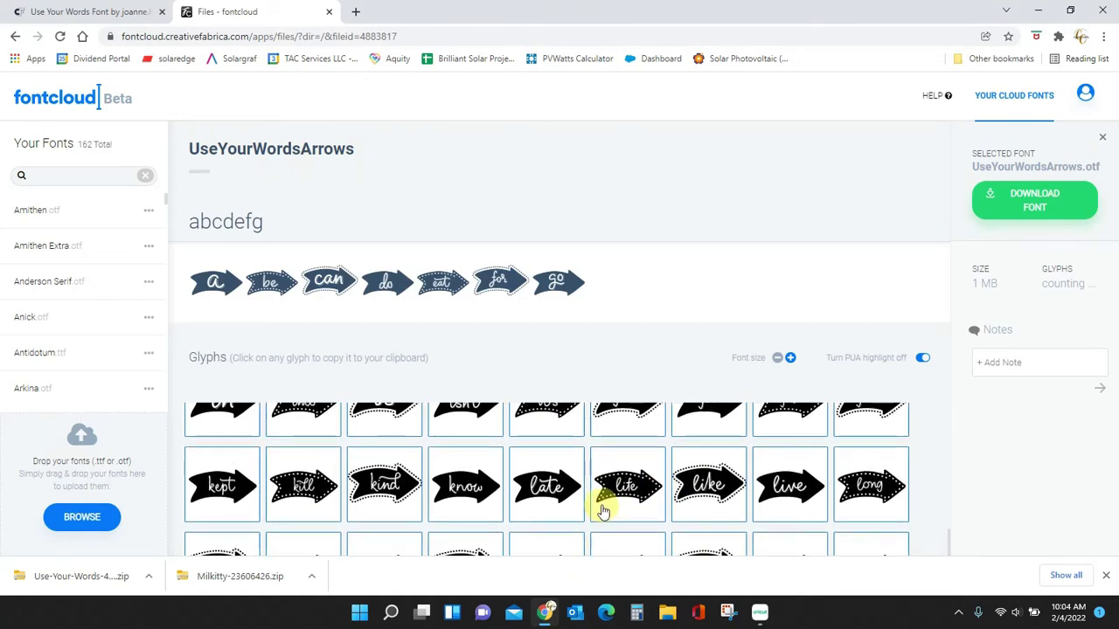
scroll(603, 513, "down", 3)
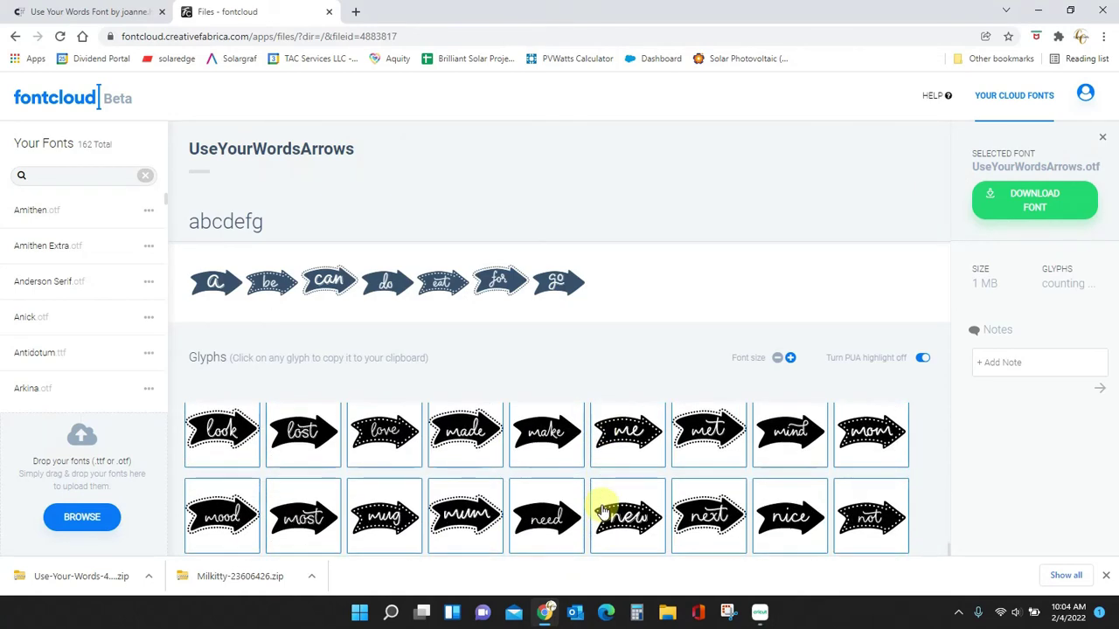
scroll(603, 513, "down", 2)
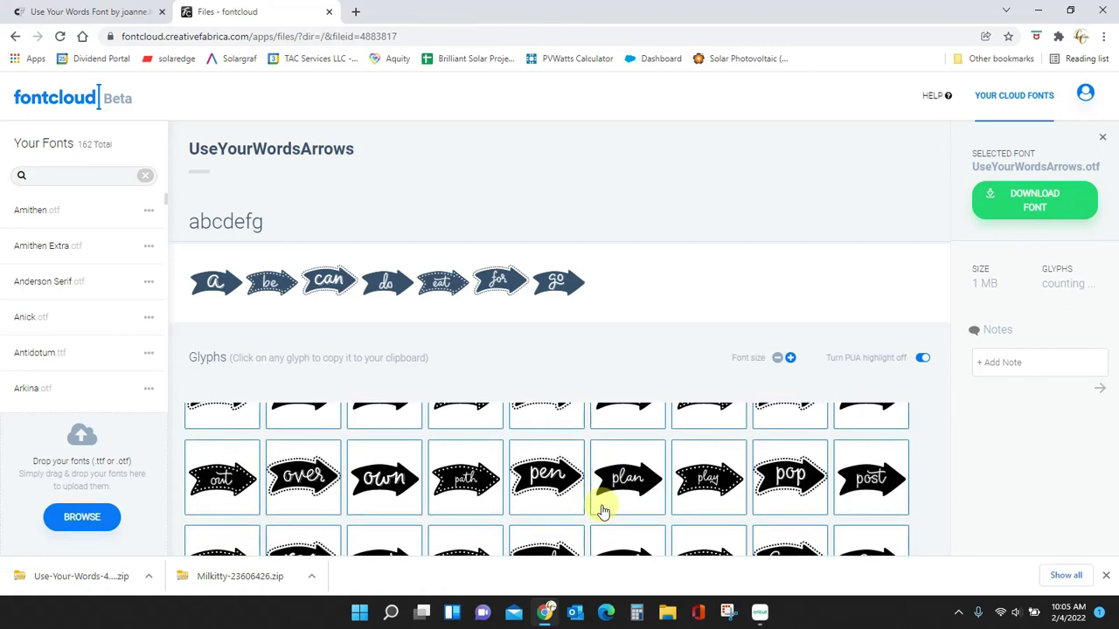
scroll(603, 513, "up", 2)
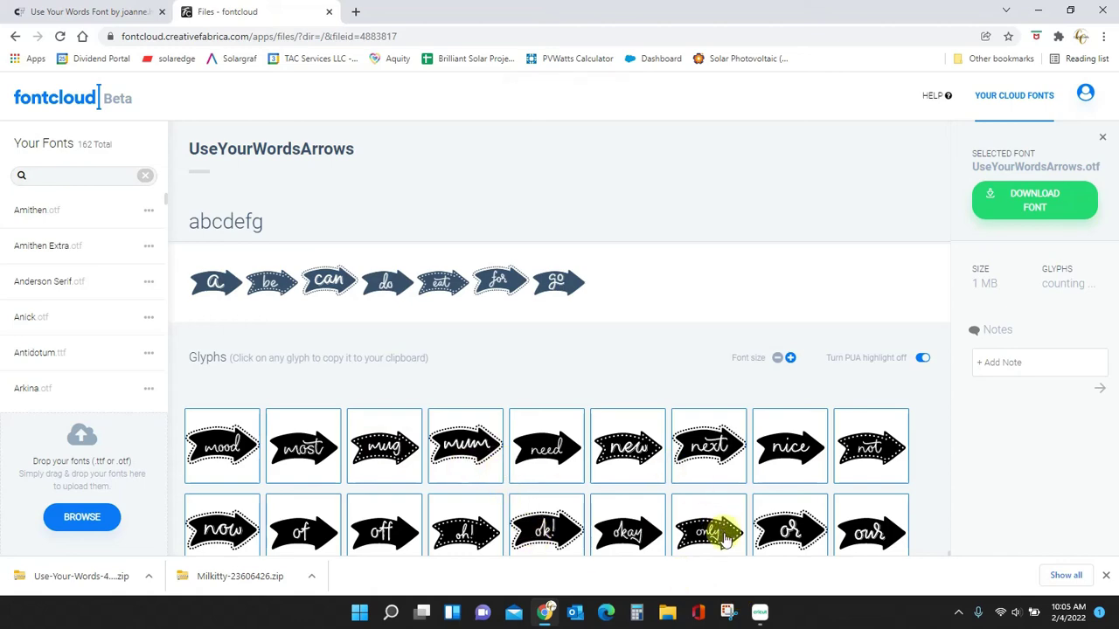
left_click(760, 612)
left_click(191, 235)
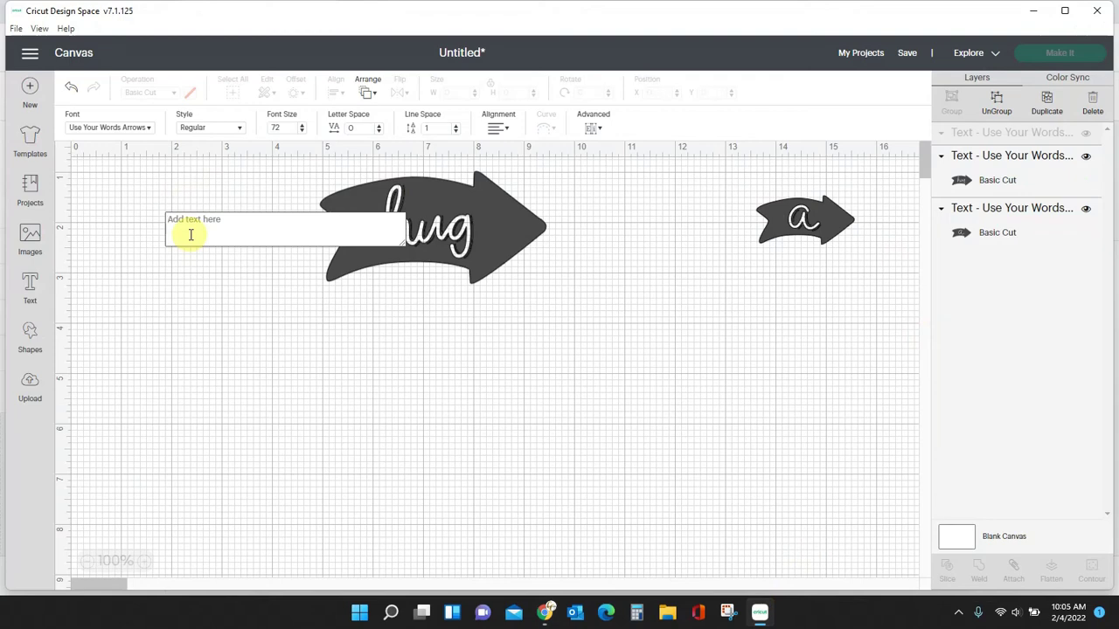
Add the 'mug' arrow at about 4.4 × 2.2 in below the hug arrow and delete the small 'a' arrow
type("mug")
left_click(183, 394)
left_click(245, 242)
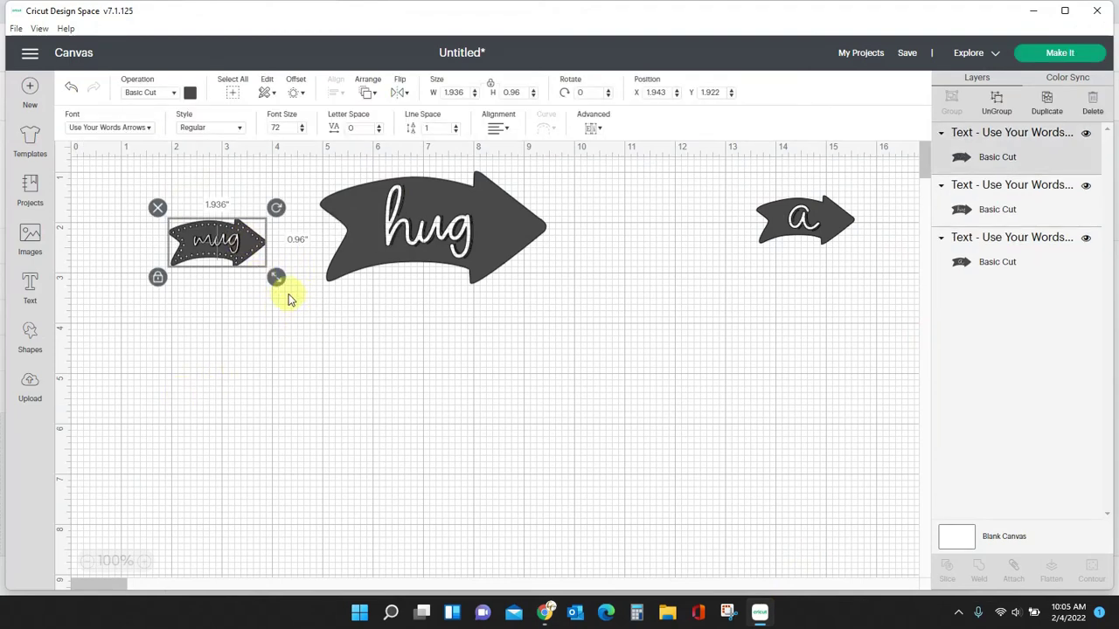
left_click_drag(277, 278, 354, 351)
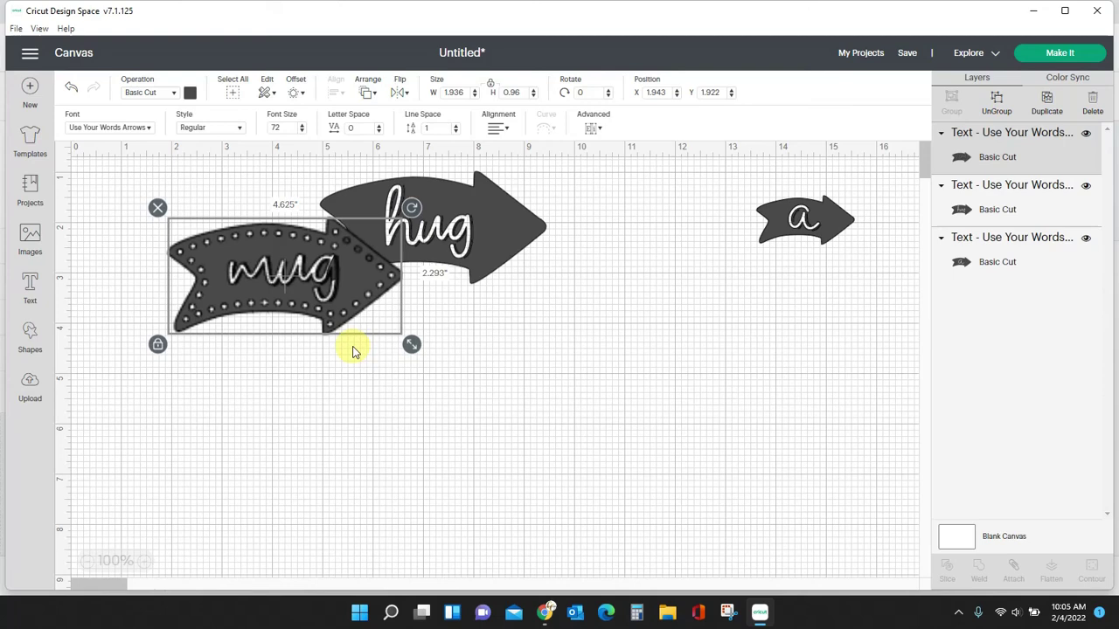
left_click_drag(348, 271, 490, 428)
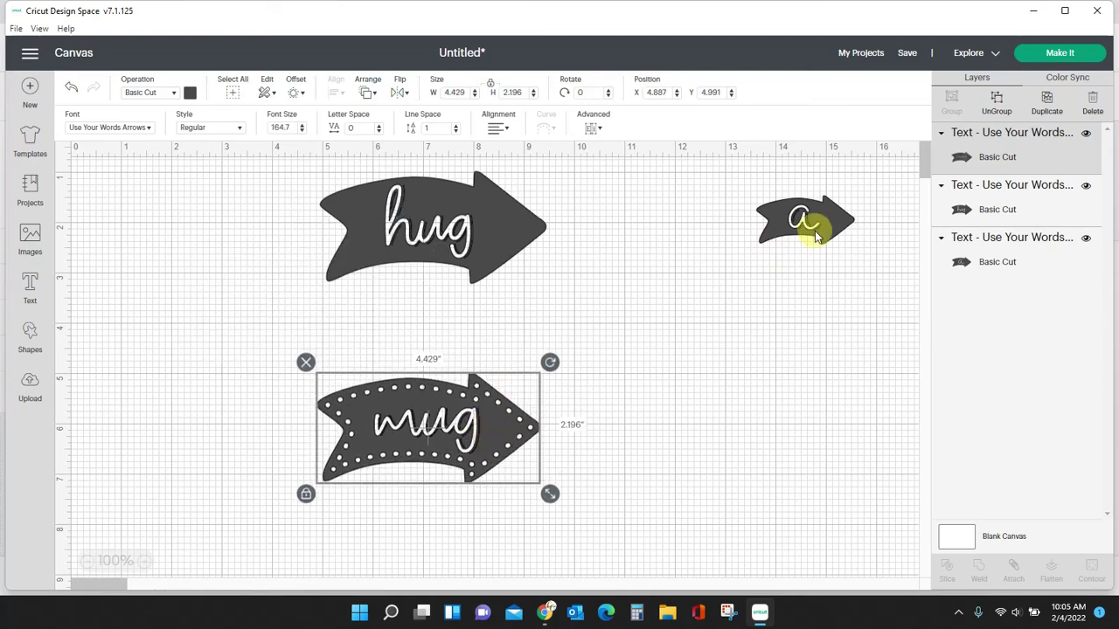
left_click(815, 225)
key("Delete")
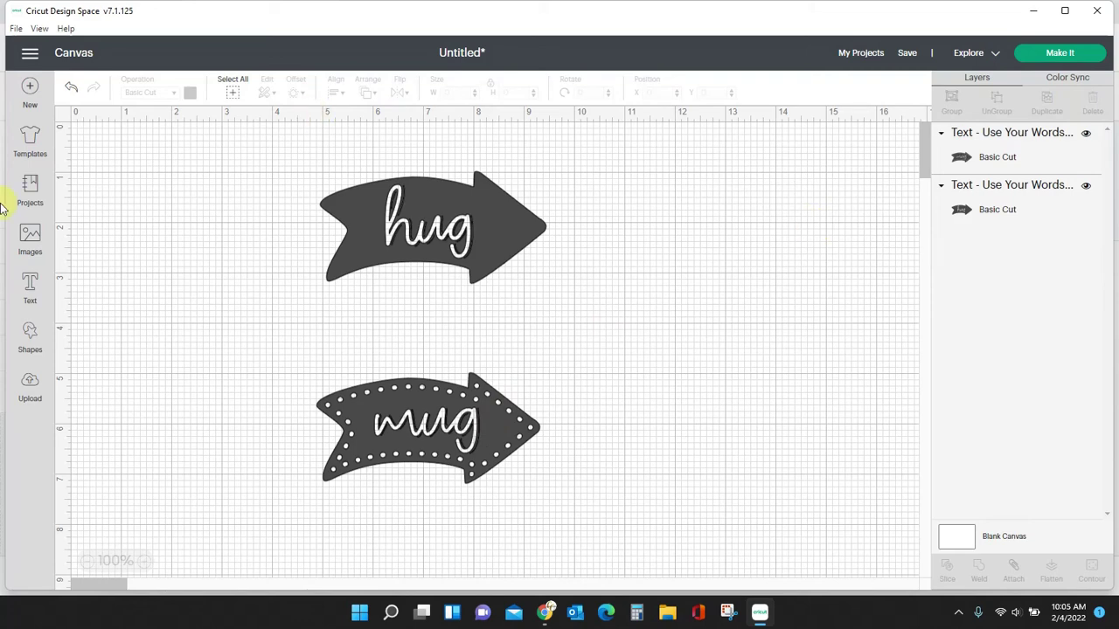
Add a text box reading 'in a' in the Vintage Queens font
left_click(30, 288)
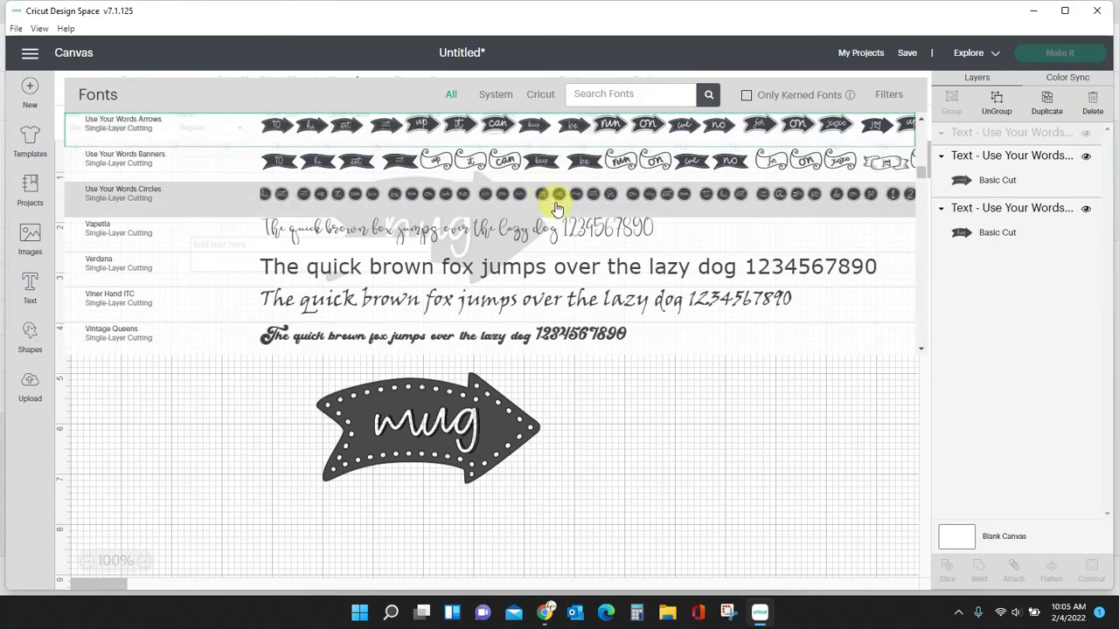
scroll(564, 223, "down", 3)
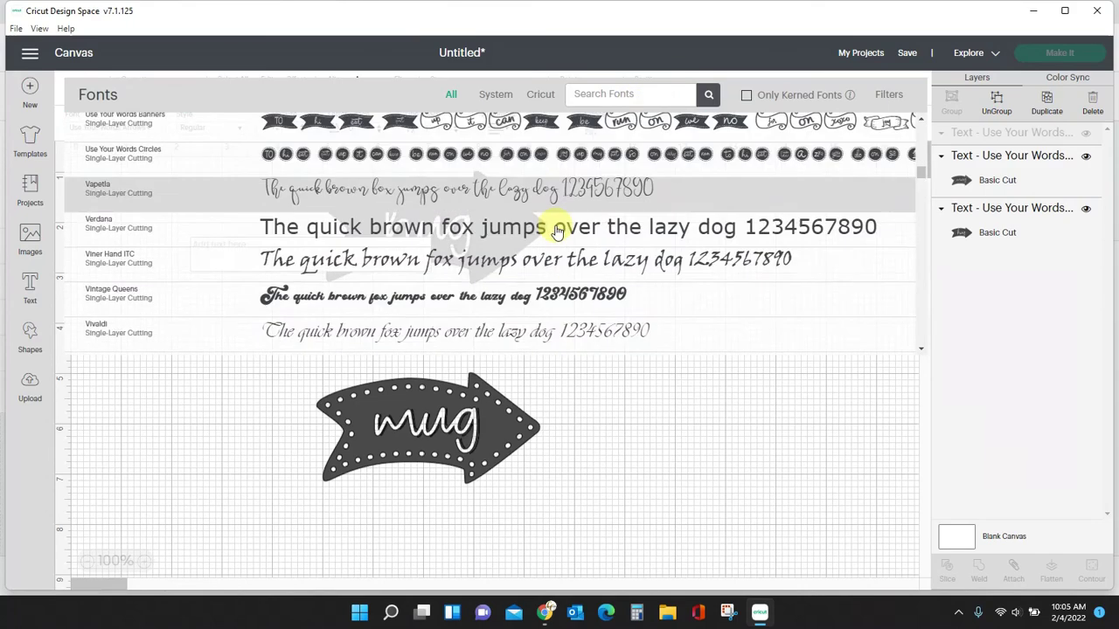
scroll(533, 225, "down", 3)
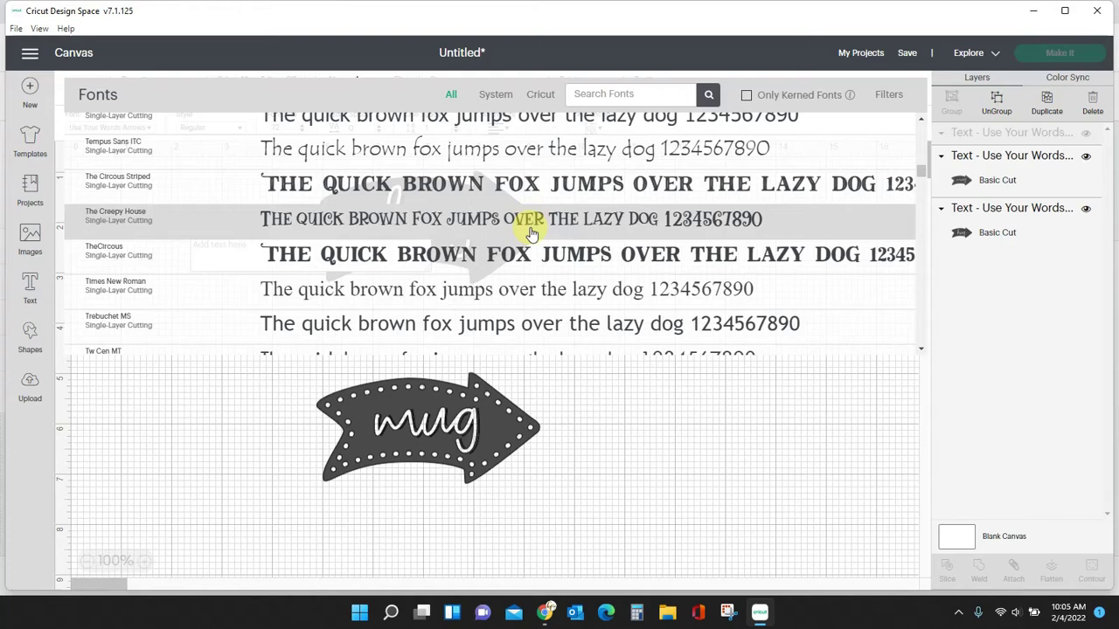
scroll(531, 233, "down", 5)
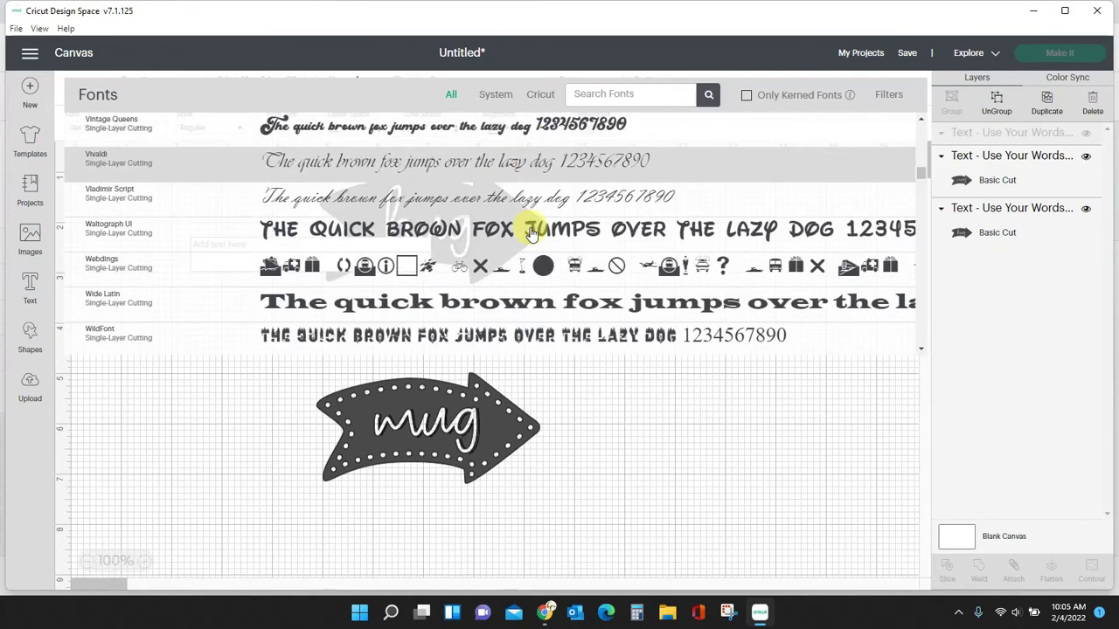
left_click(489, 125)
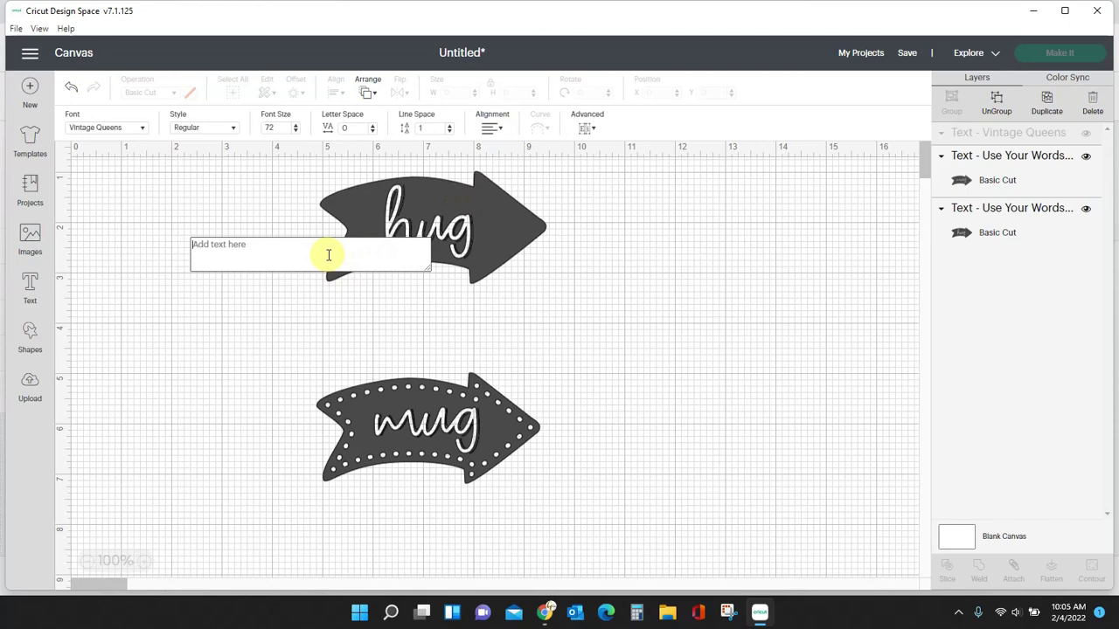
type("in a")
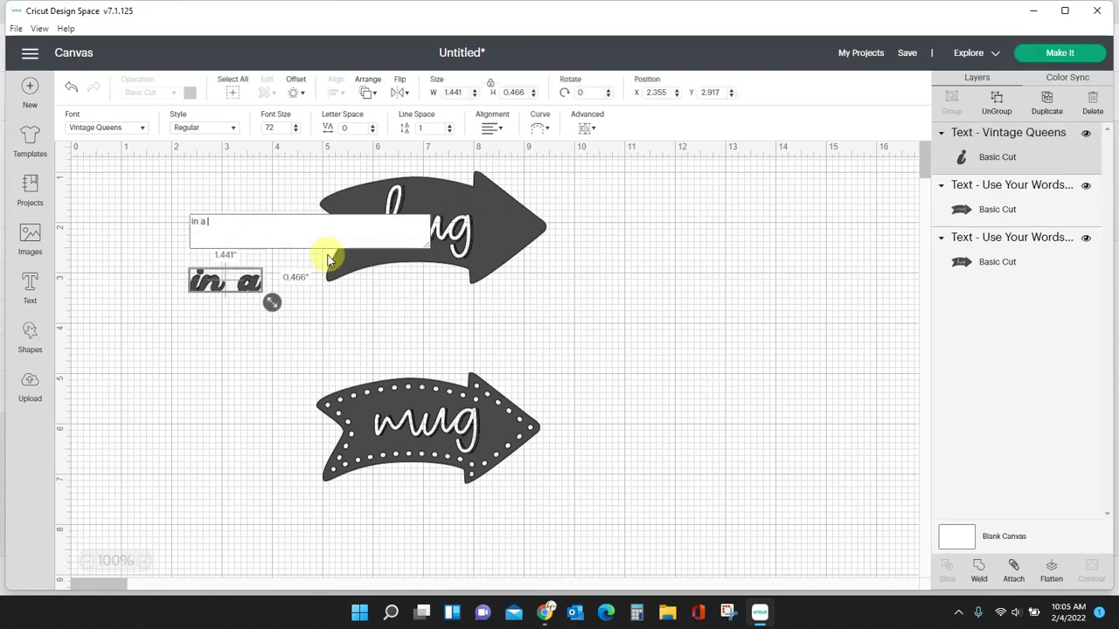
left_click(213, 396)
Stack 'in a' between the hug and mug arrows, nudging both arrows closer to it
left_click_drag(250, 282, 499, 320)
left_click_drag(498, 233, 504, 244)
left_click_drag(507, 432, 511, 426)
left_click(710, 382)
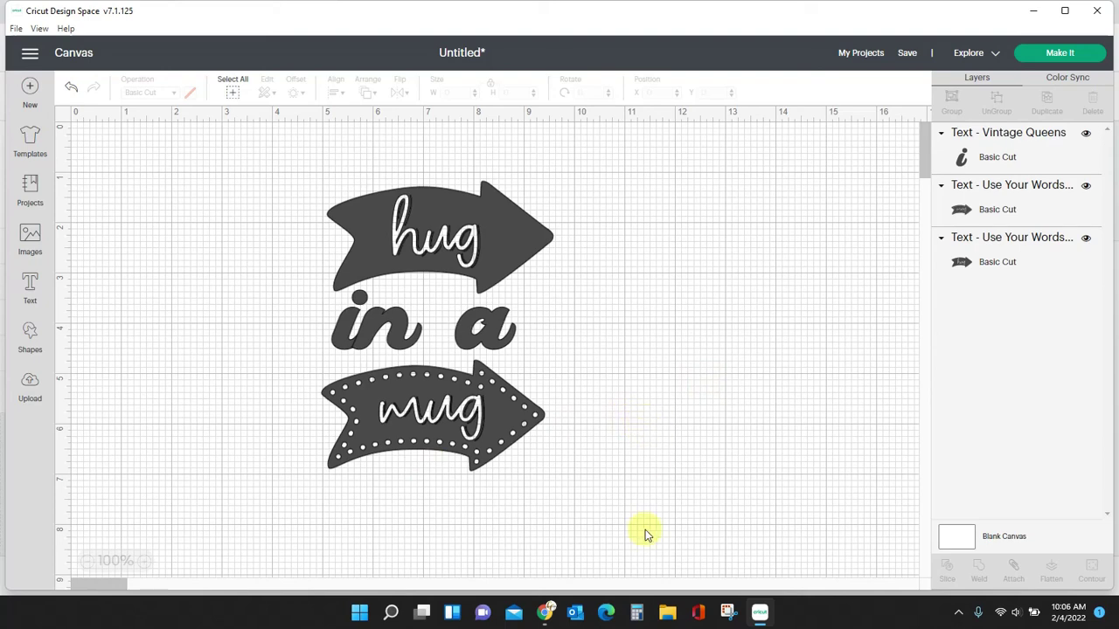
Add a new empty text box on the Cricut canvas and copy the 'sad' arrow glyph from Fontcloud
left_click(545, 612)
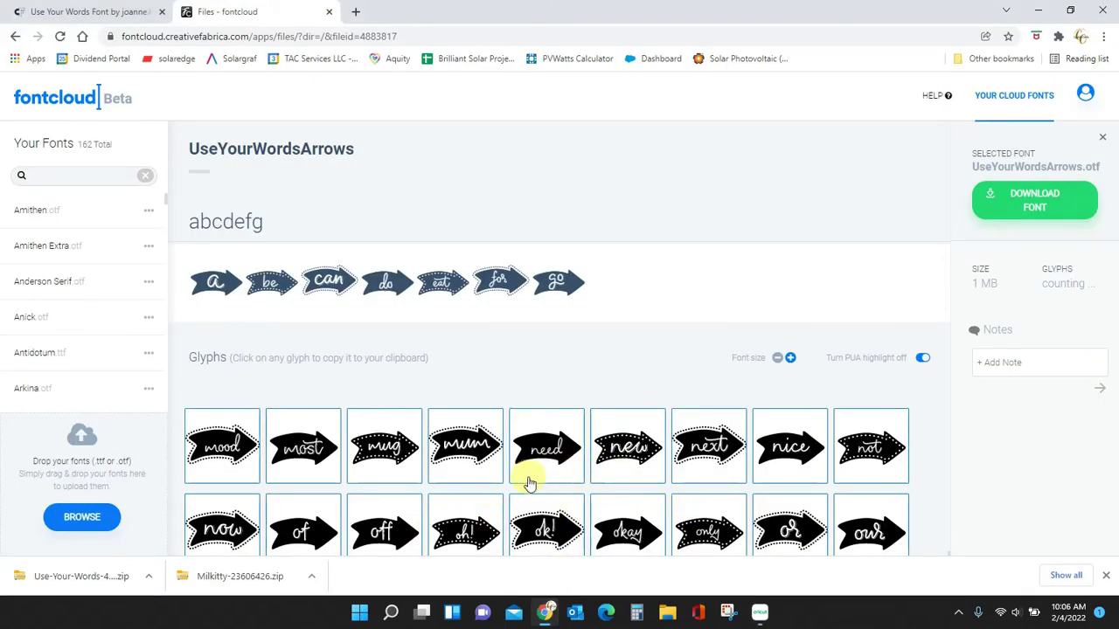
scroll(465, 450, "down", 3)
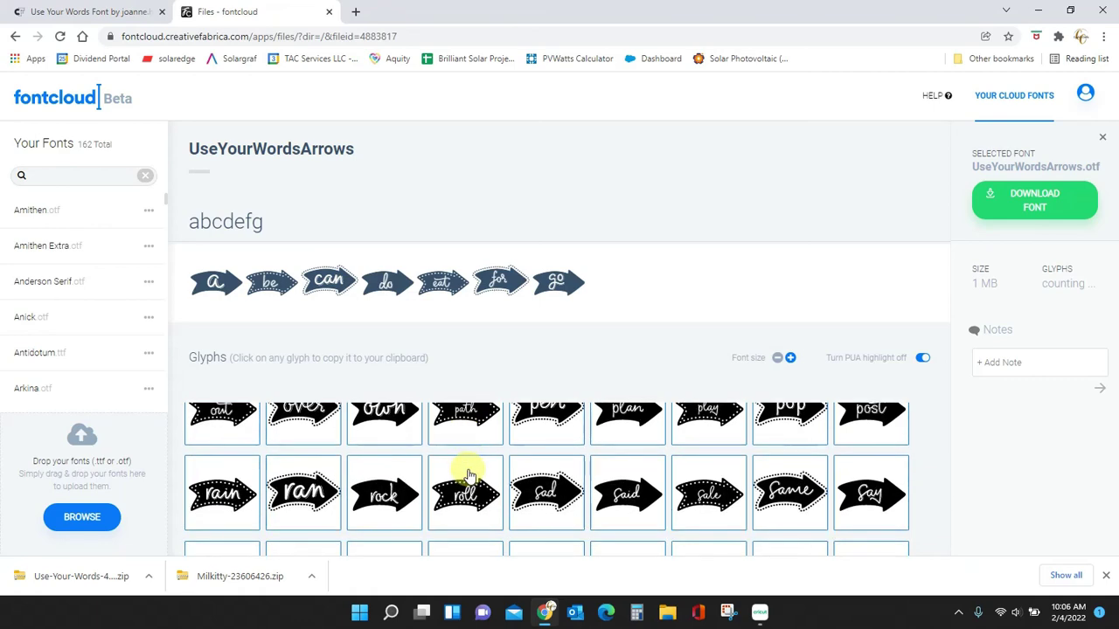
left_click(759, 612)
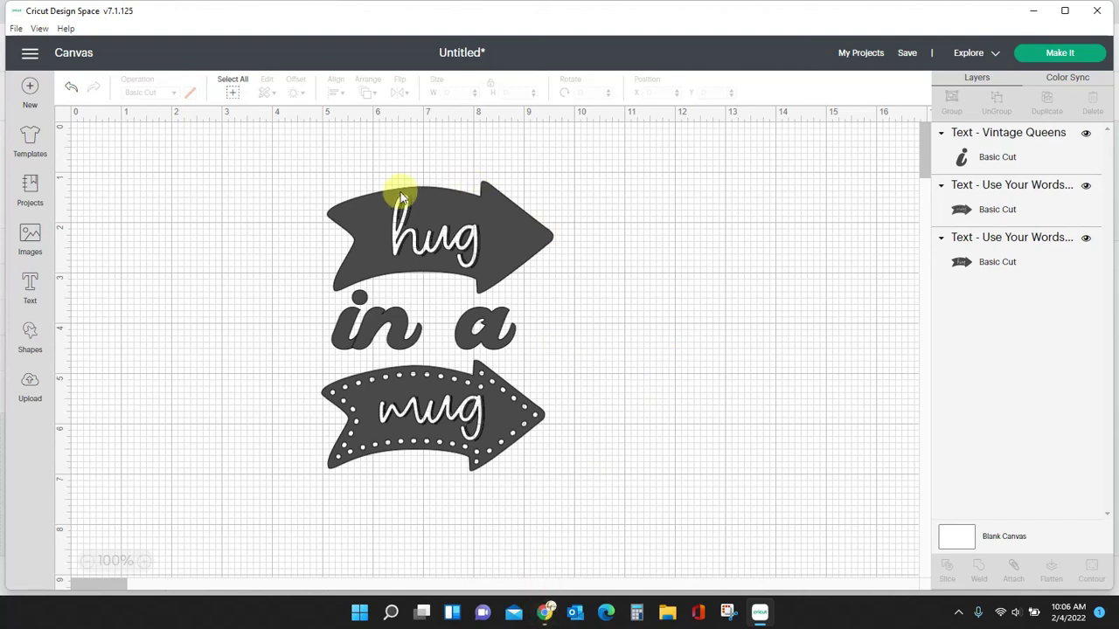
left_click(31, 288)
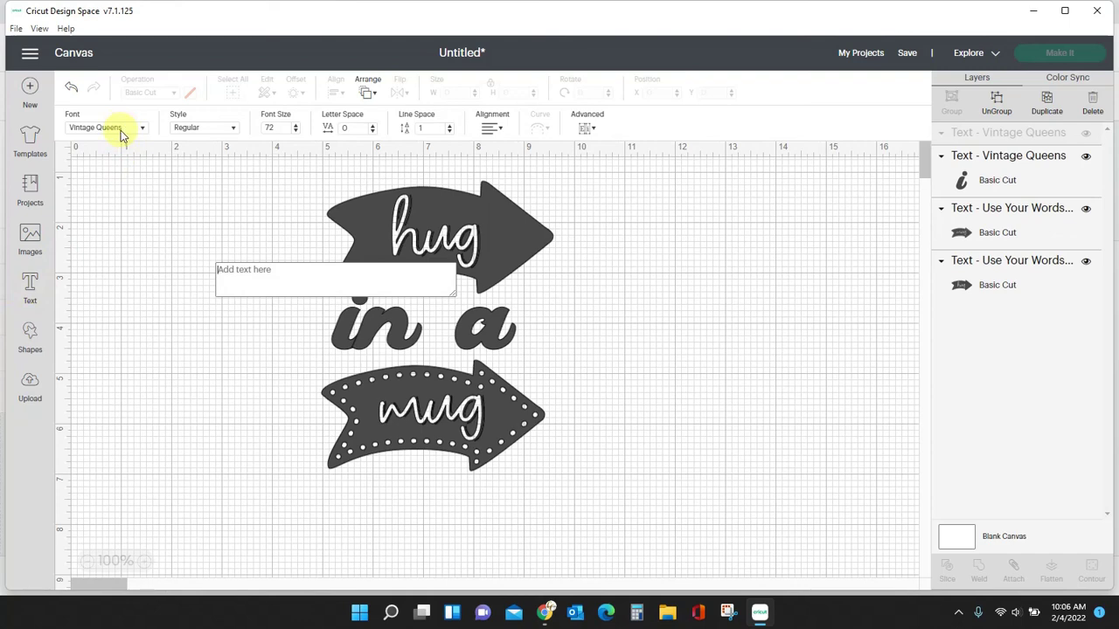
left_click(541, 613)
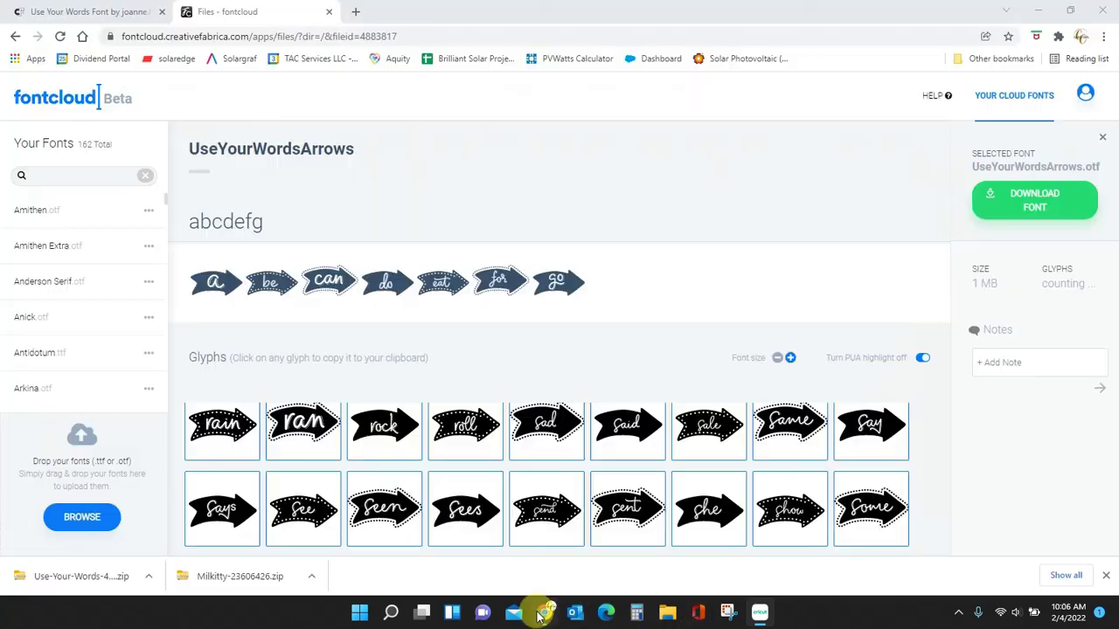
left_click(544, 425)
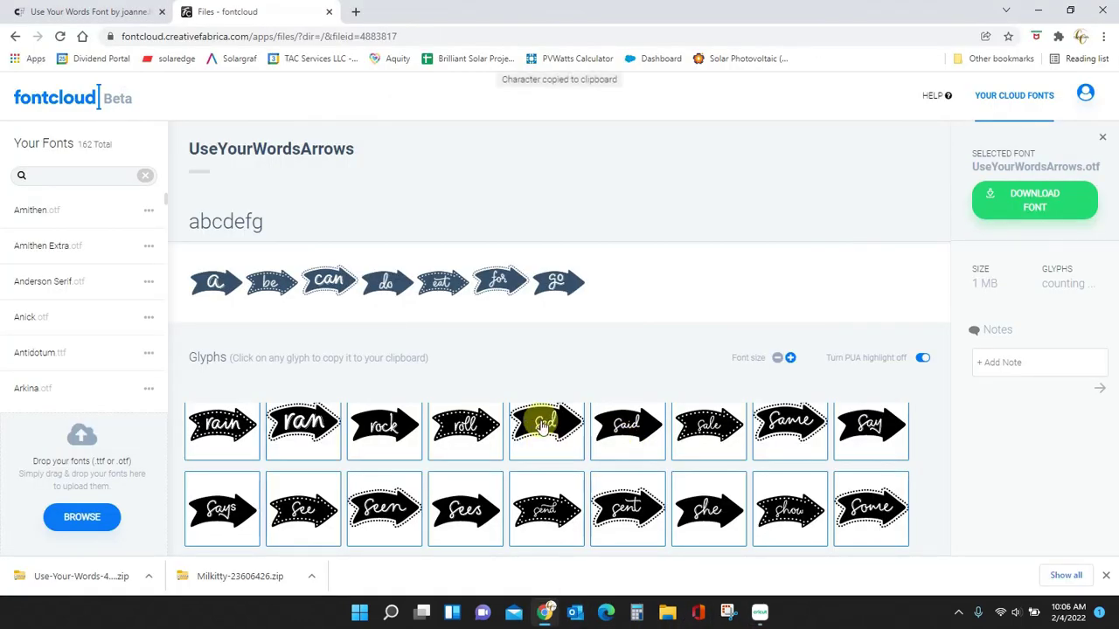
left_click(759, 611)
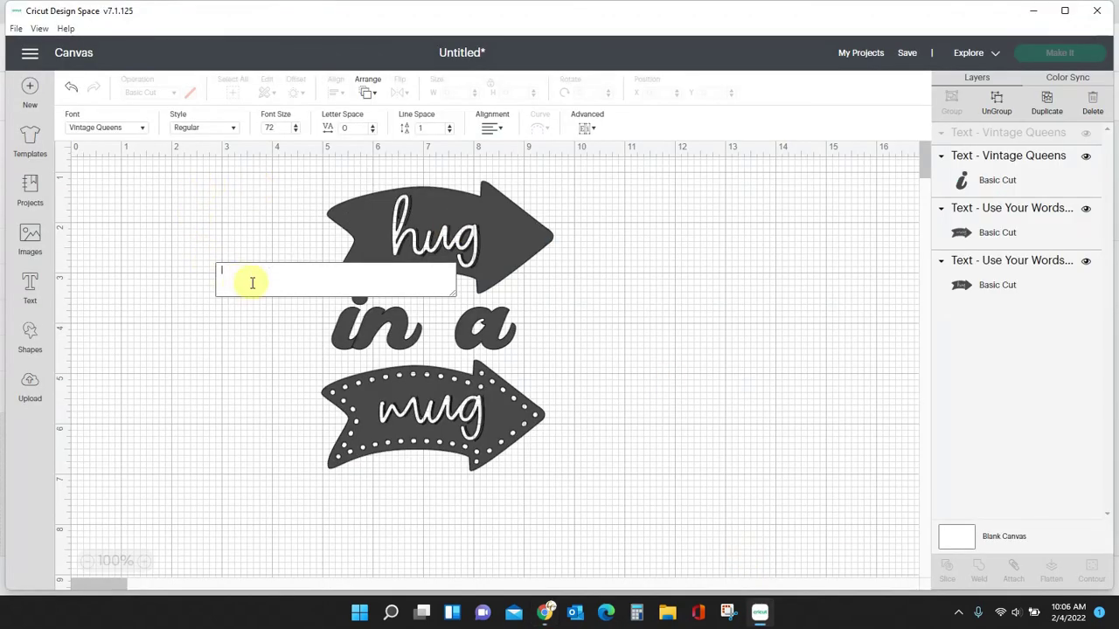
Paste the 'sad' glyph, set it to Use Your Words Arrows, and place it right of the design
key("ctrl+v")
left_click_drag(233, 389, 220, 306)
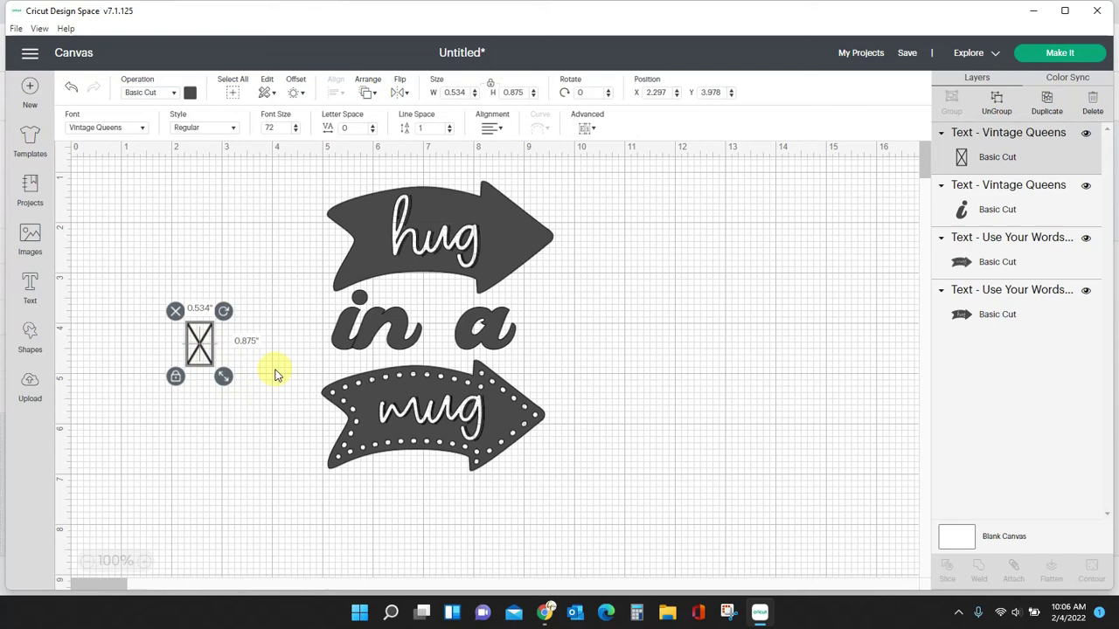
left_click_drag(202, 343, 206, 286)
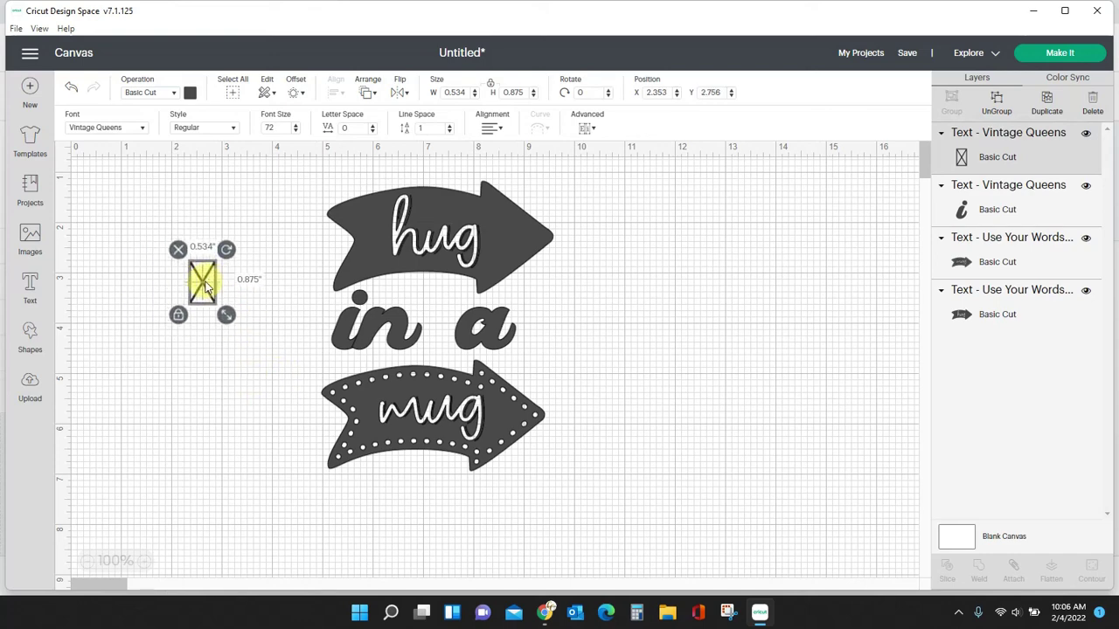
left_click(144, 129)
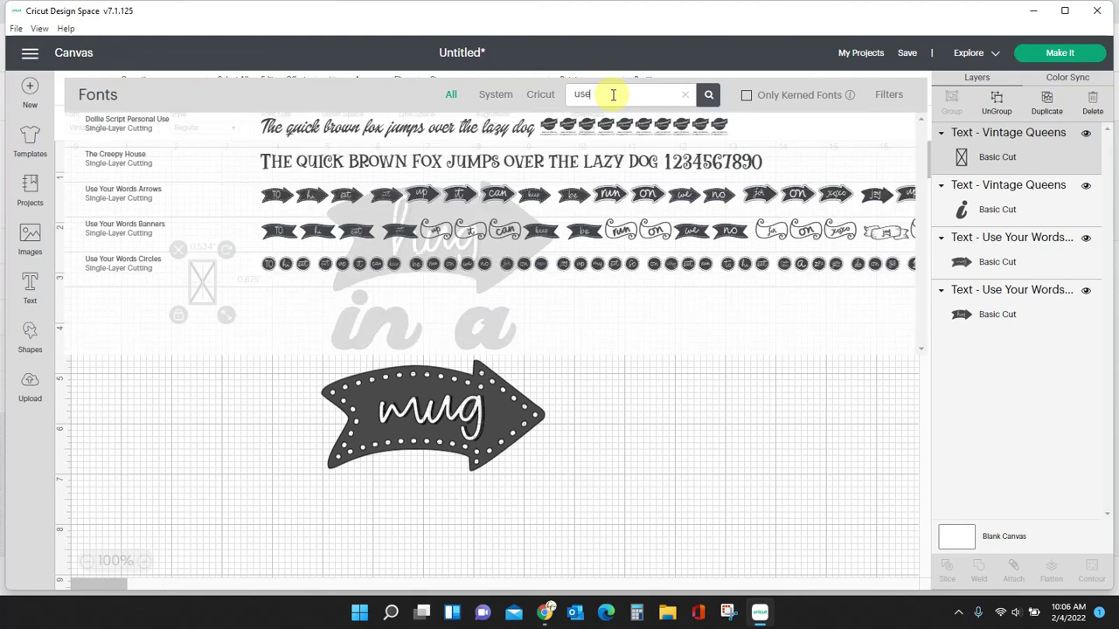
left_click(468, 187)
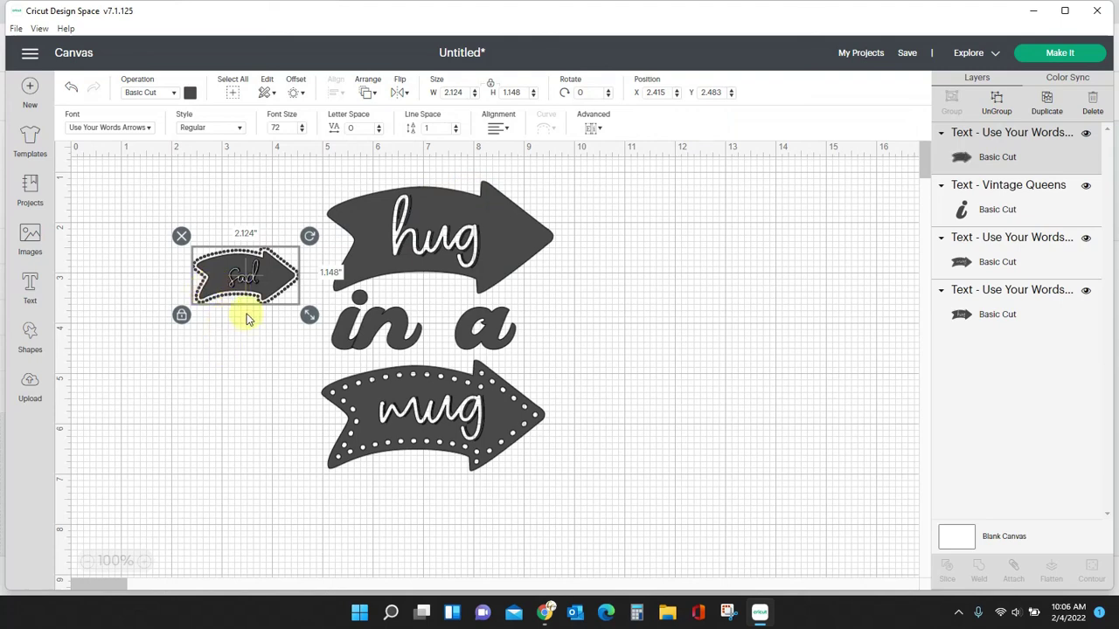
left_click_drag(278, 291, 749, 265)
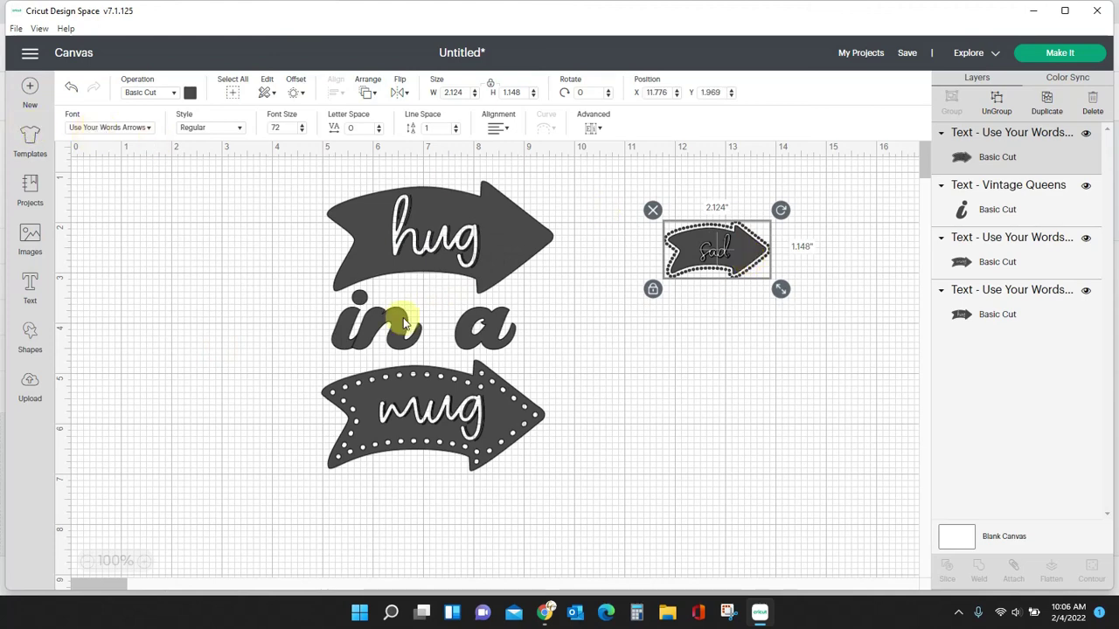
left_click(544, 611)
scroll(469, 457, "down", 10)
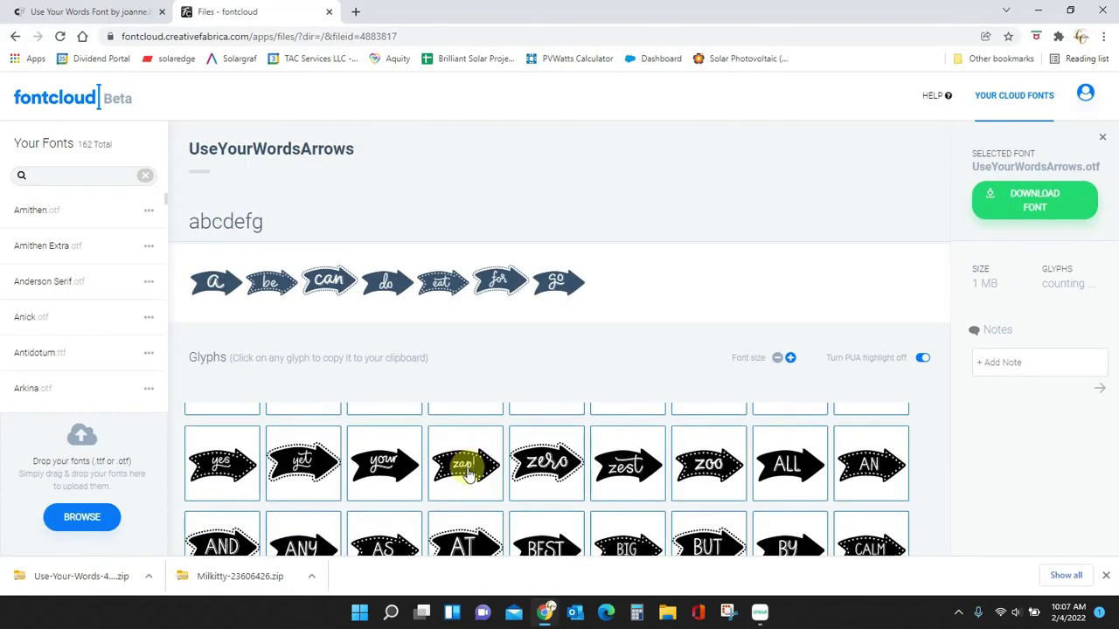
scroll(469, 468, "down", 2)
scroll(470, 475, "up", 1)
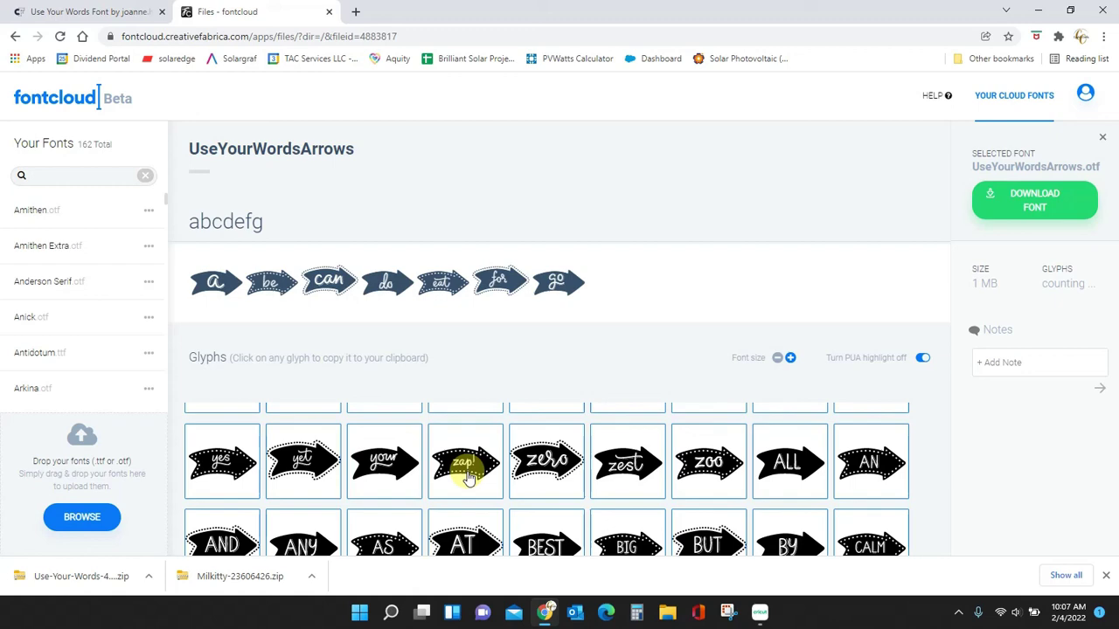
scroll(469, 475, "down", 2)
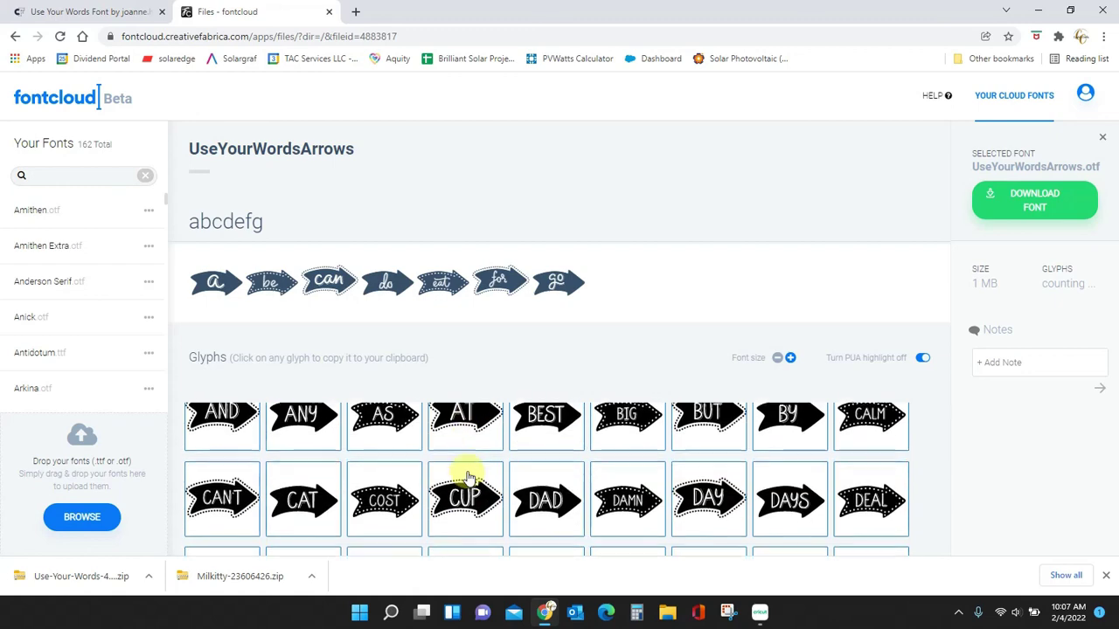
left_click(757, 613)
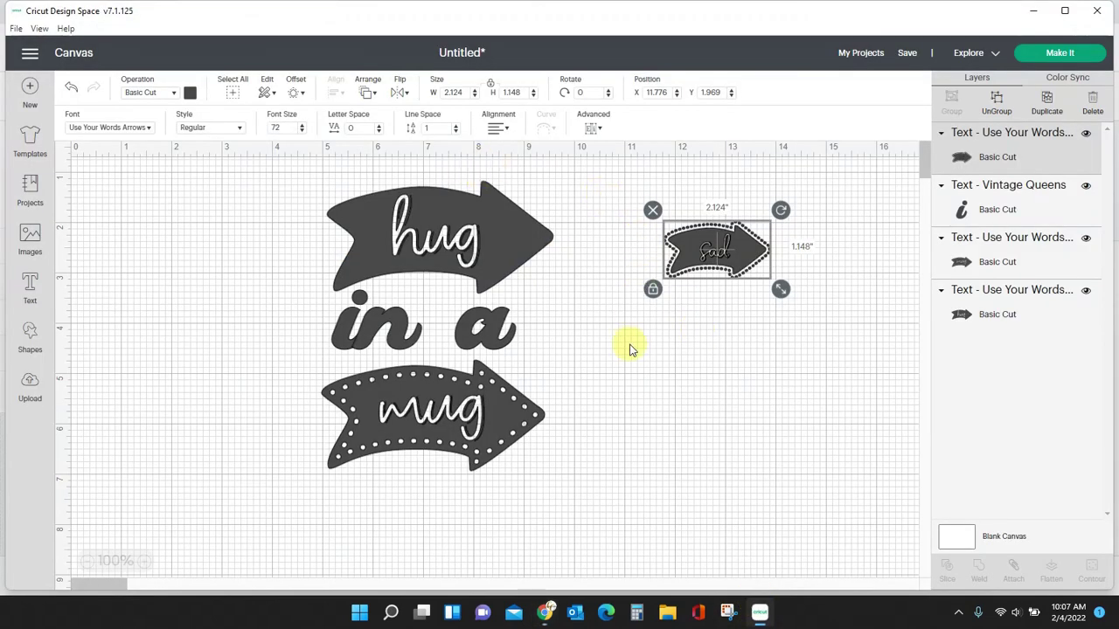